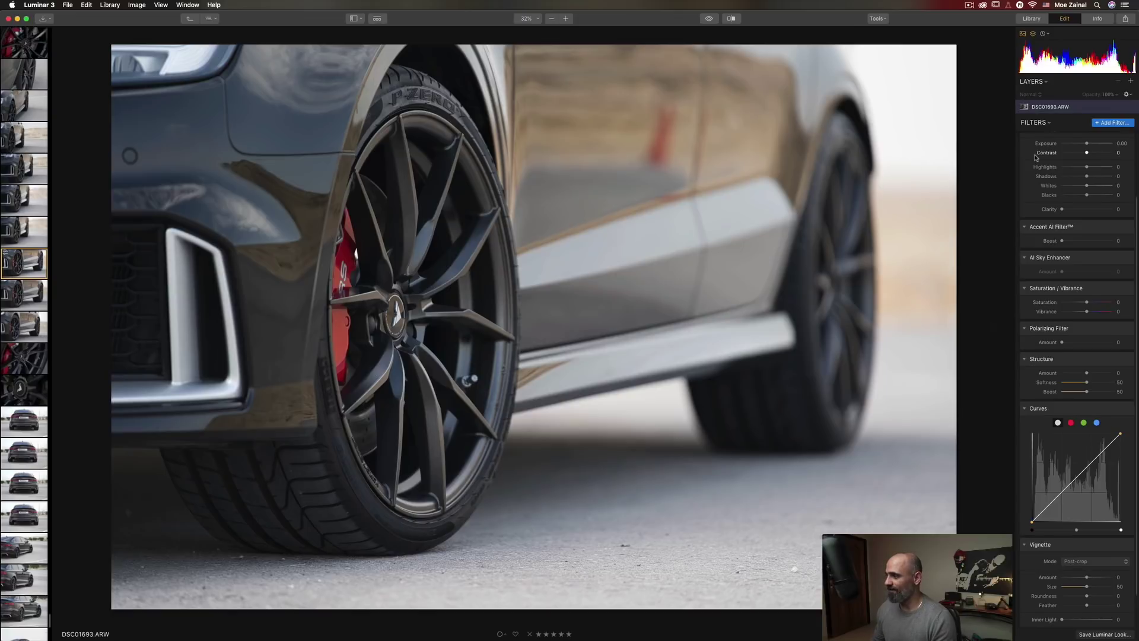
# - Raise RAW Develop clarity to 14, keeping exposure at about 0.01
pyautogui.scroll(3, 1052, 195)
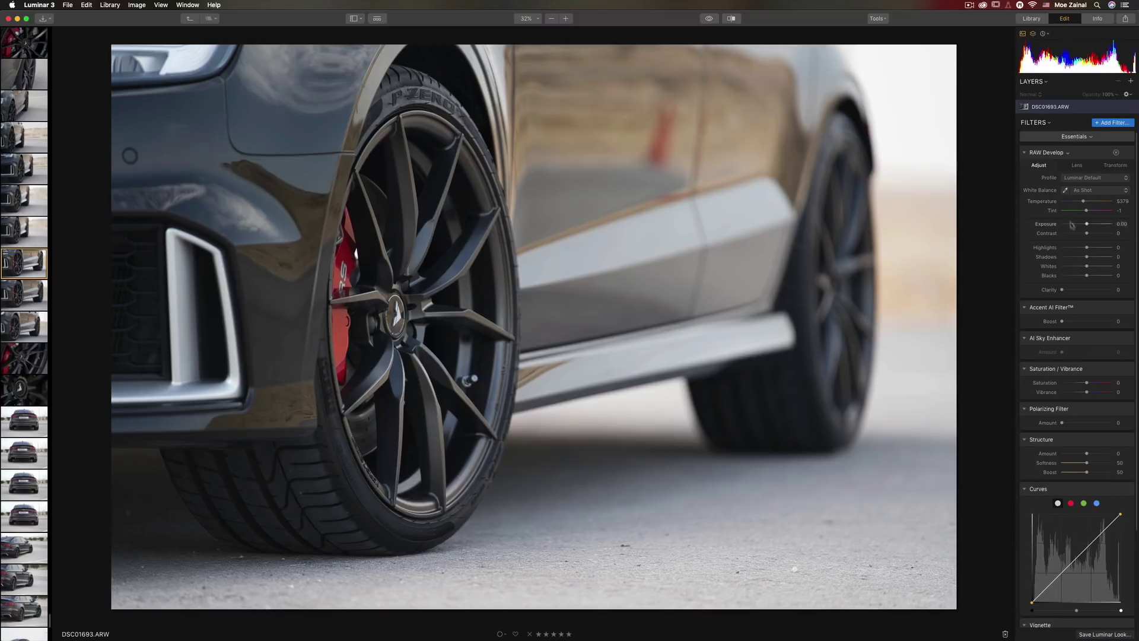
pyautogui.moveTo(1063, 291); pyautogui.dragTo(1069, 291)
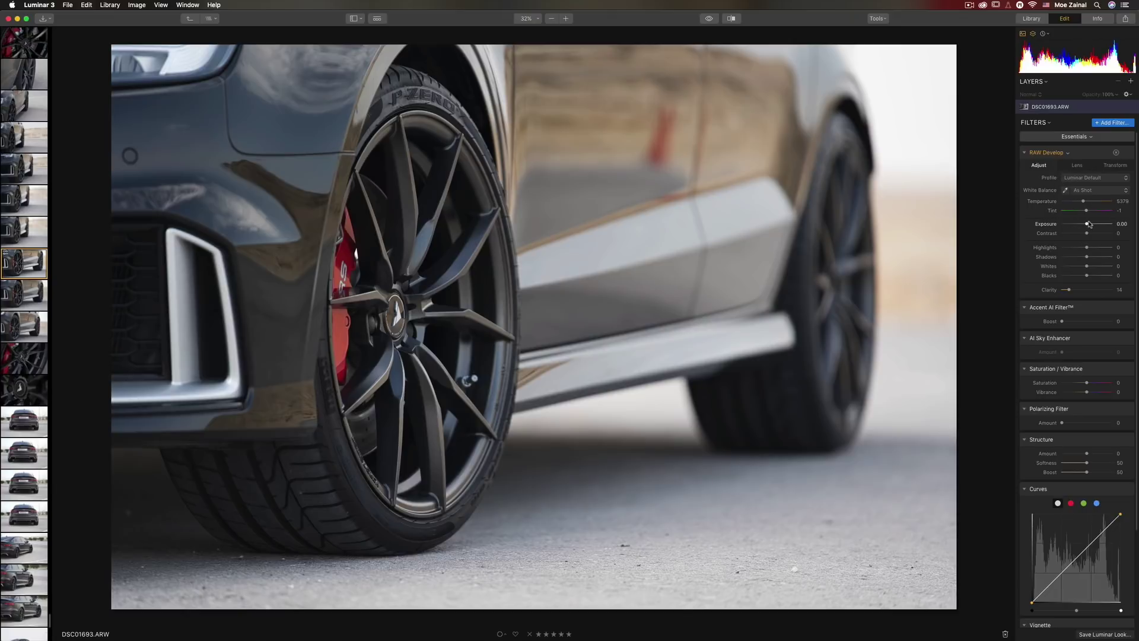
pyautogui.moveTo(1087, 224); pyautogui.dragTo(1087, 225)
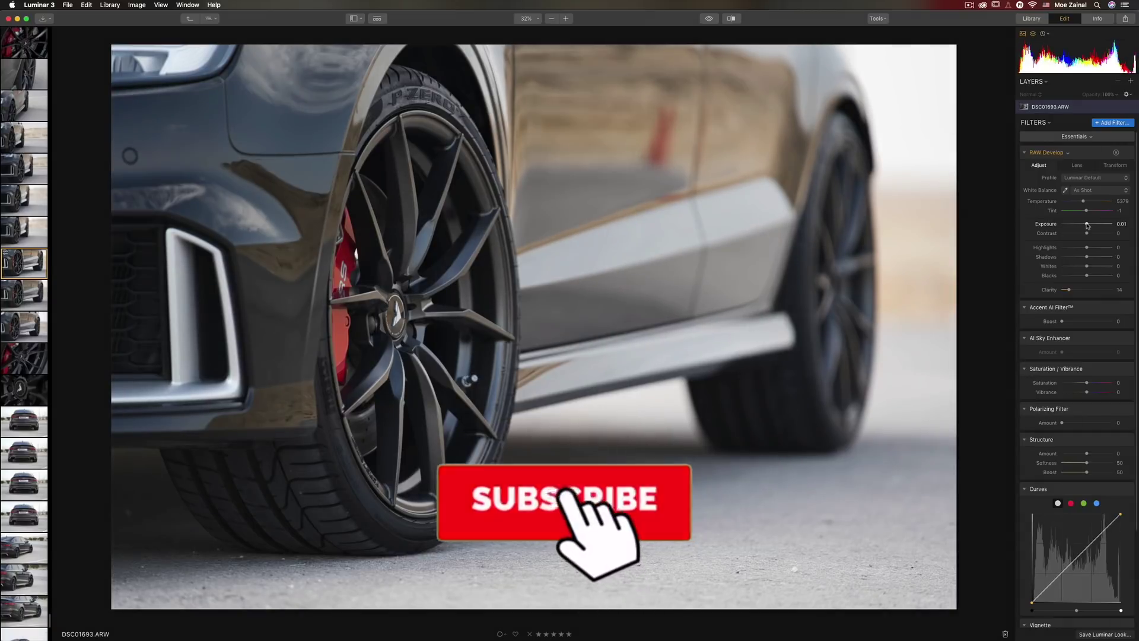
pyautogui.scroll(-2, 1068, 243)
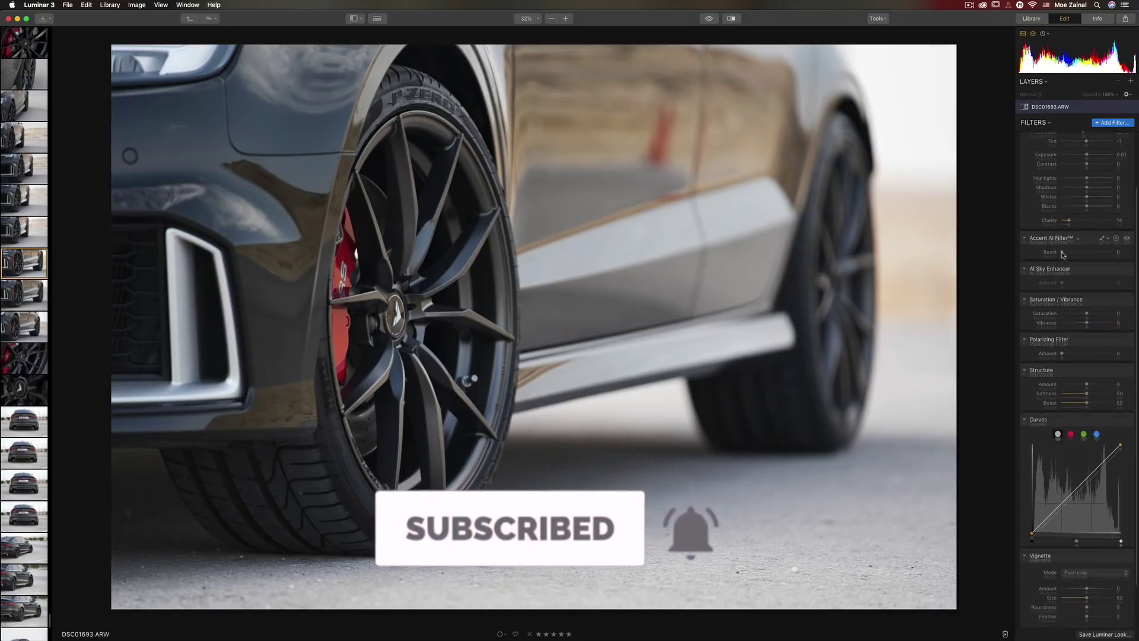
pyautogui.scroll(-3, 1065, 249)
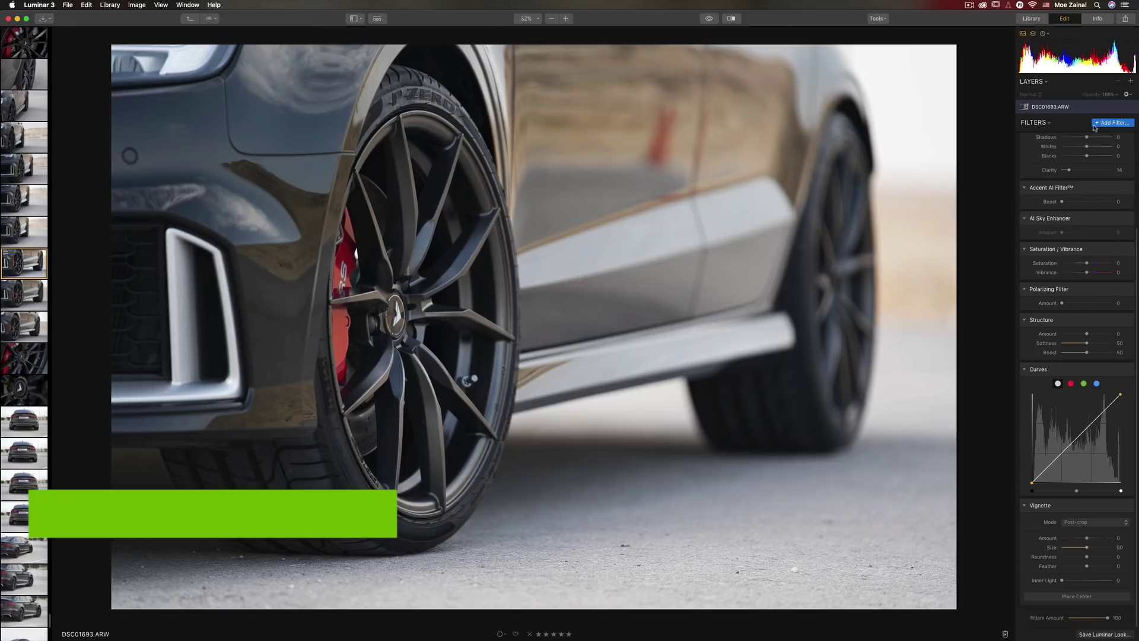
# - Browse the Filters Catalog and close it without adding a filter
pyautogui.click(1113, 122)
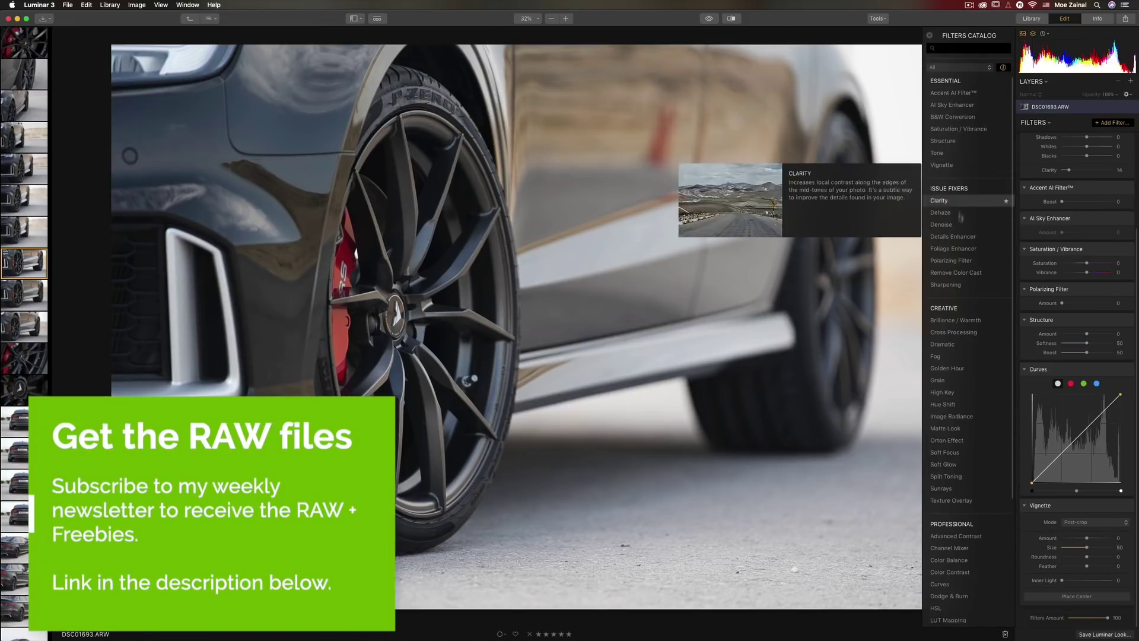
pyautogui.scroll(-5, 951, 259)
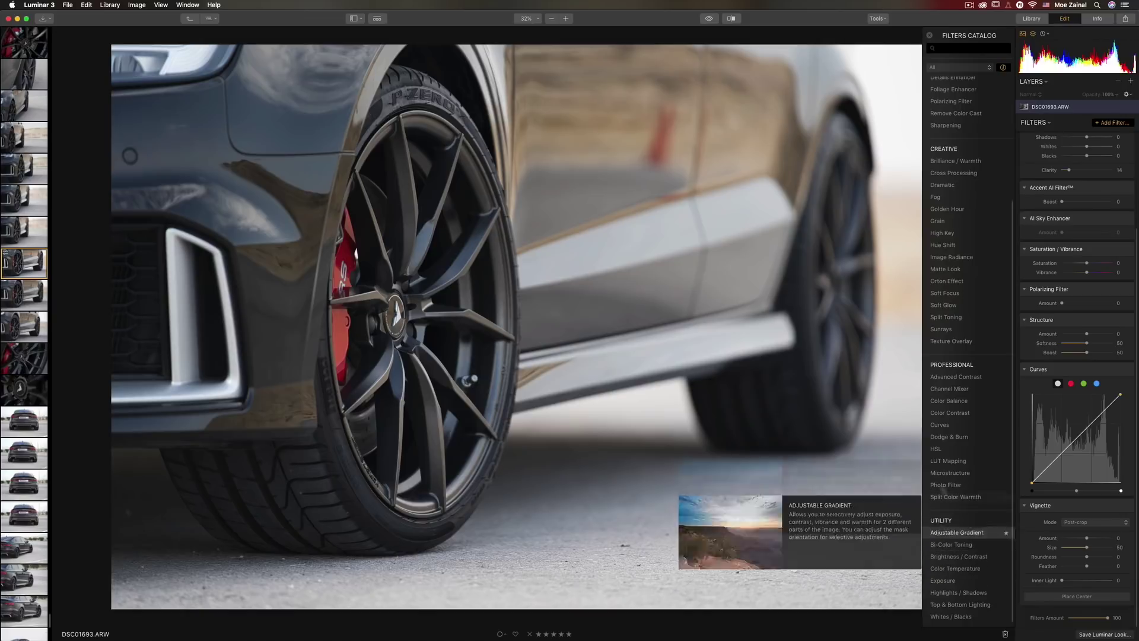
pyautogui.click(1105, 125)
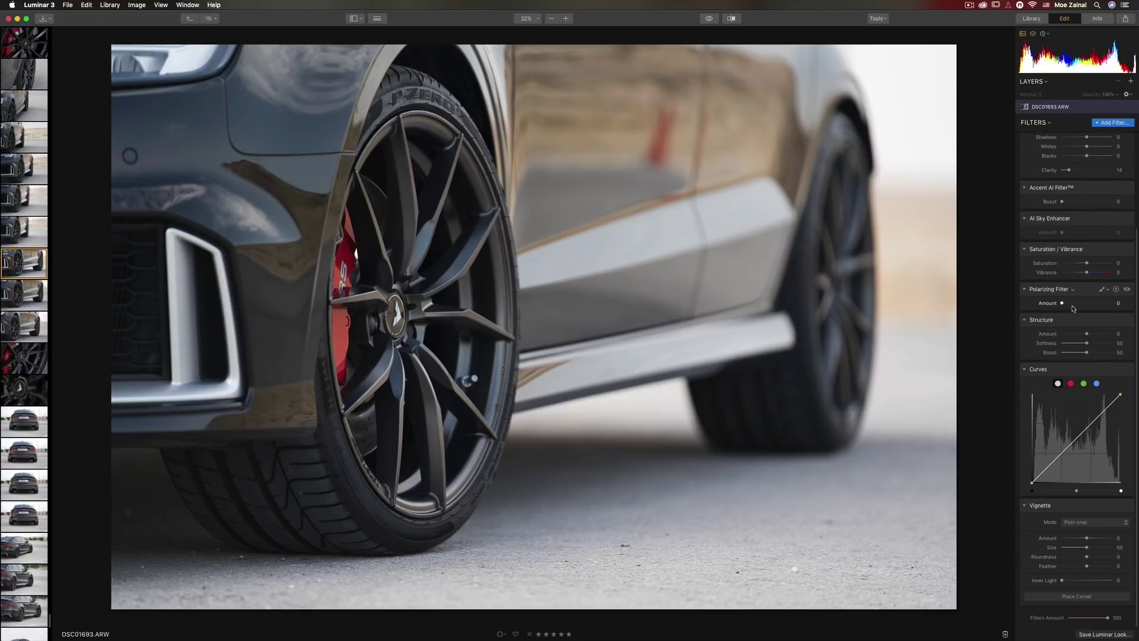
pyautogui.scroll(-1, 1074, 308)
pyautogui.scroll(1, 1074, 308)
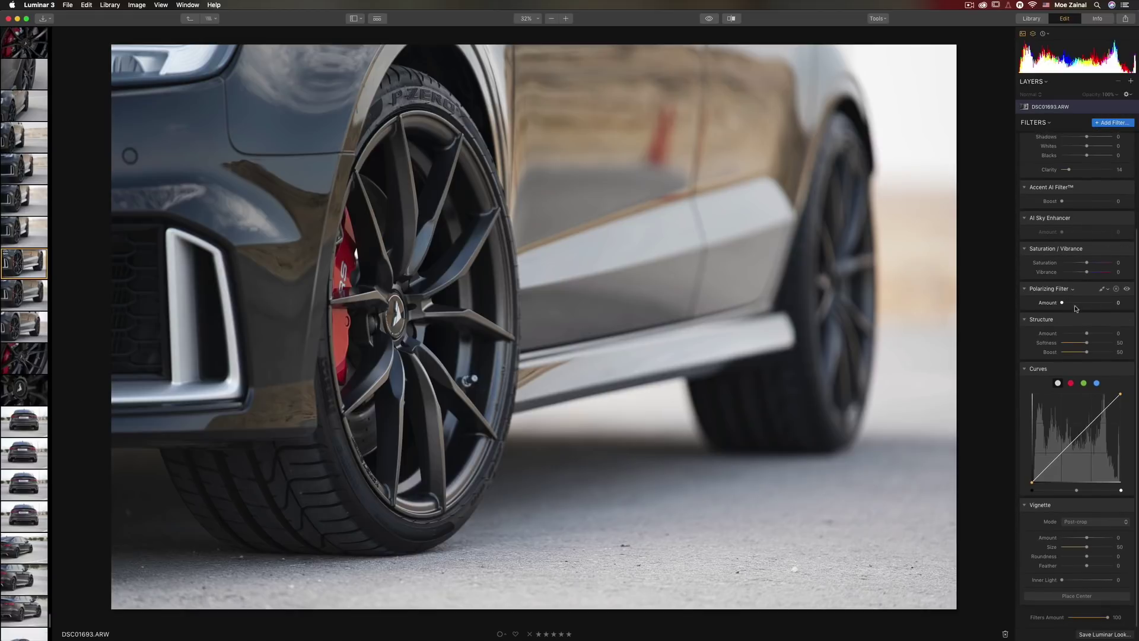
# - Set the Structure amount to 28 and bring the Filters Catalog back up
pyautogui.click(1088, 336)
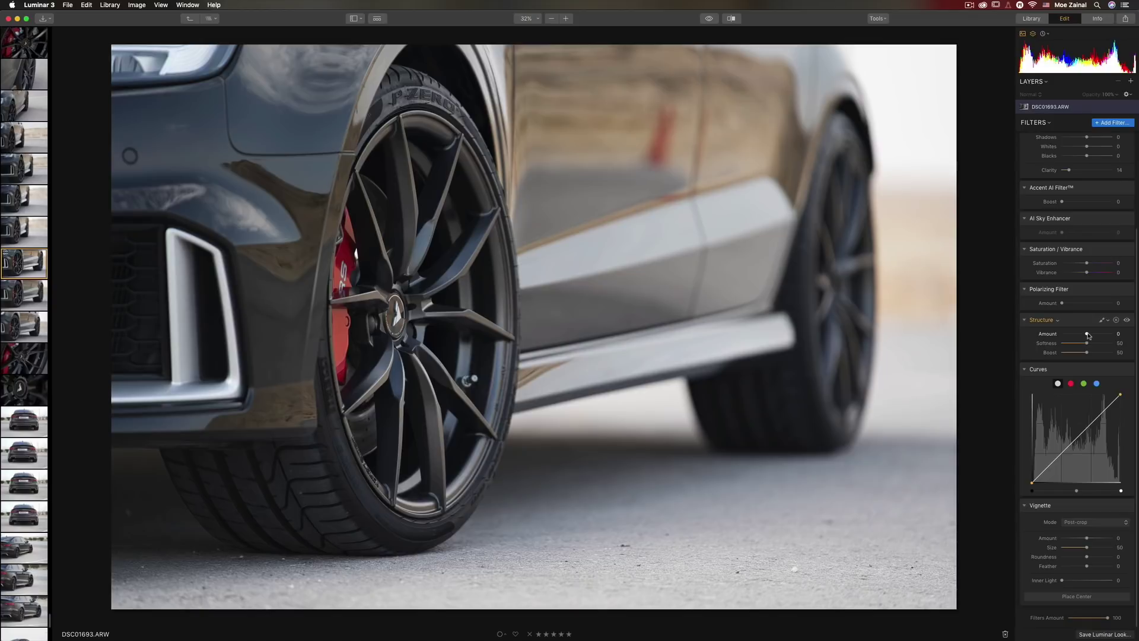
pyautogui.moveTo(1090, 336); pyautogui.dragTo(1092, 335)
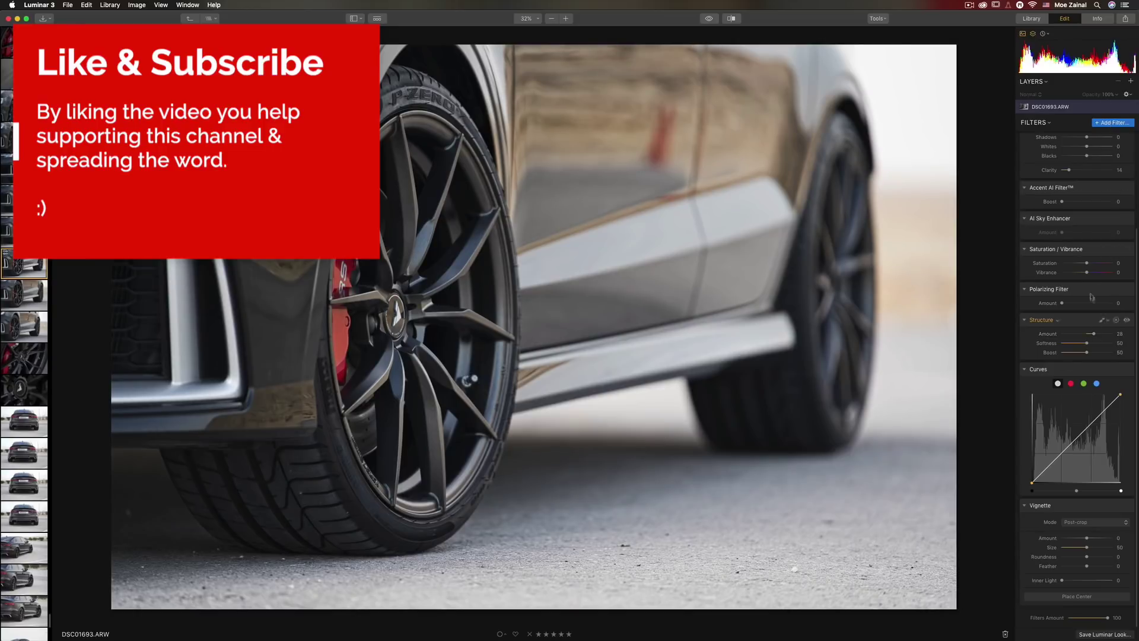
pyautogui.click(1114, 123)
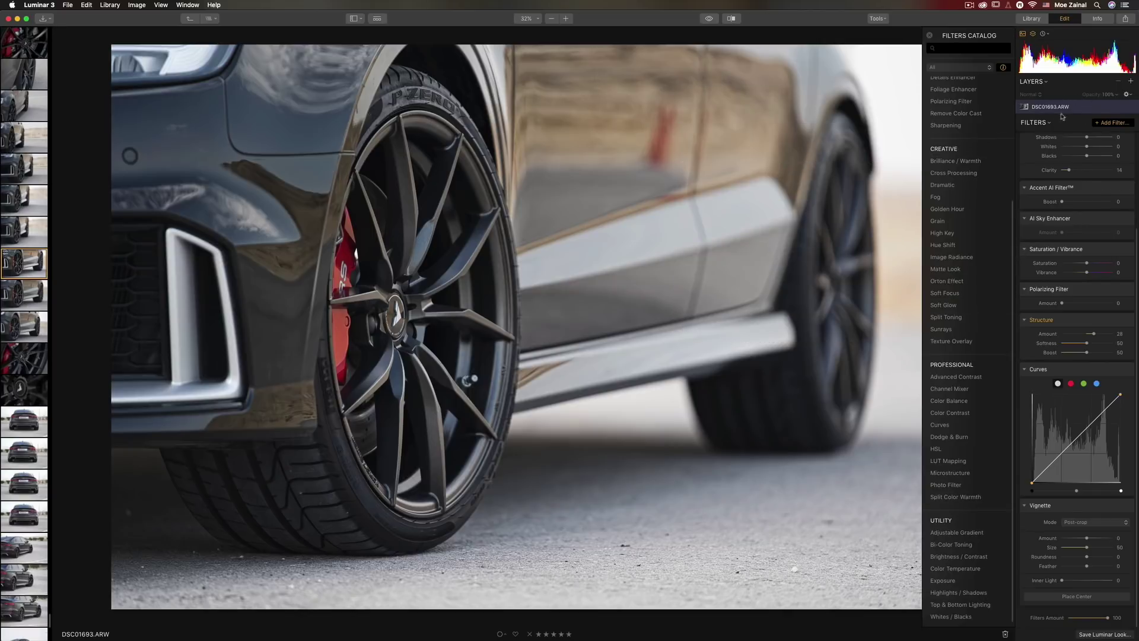
# - Add Matte Look with amount 76 and fade 24, resetting toning range and hue to 0
pyautogui.click(959, 270)
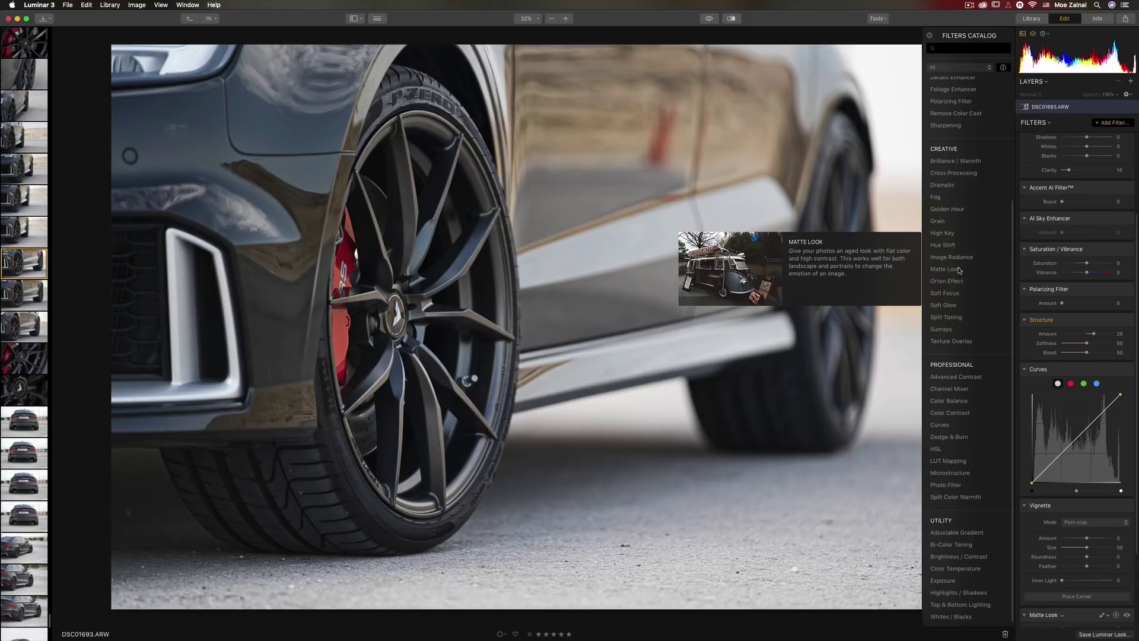
pyautogui.scroll(-3, 1115, 415)
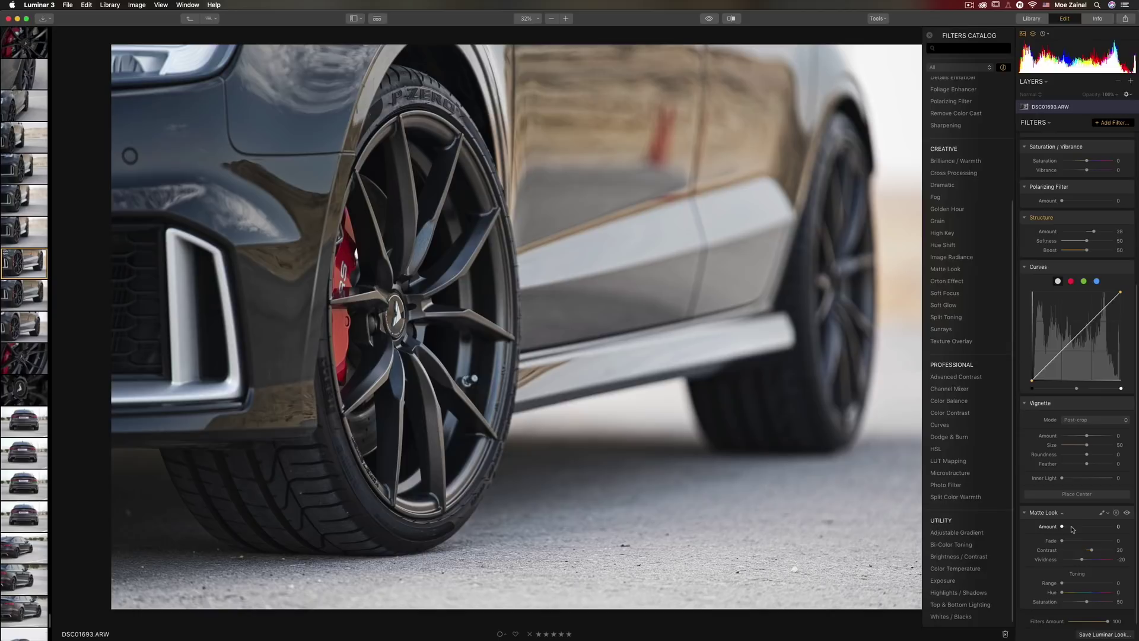
pyautogui.moveTo(1062, 527)
pyautogui.mouseDown()
pyautogui.moveTo(1109, 527)
pyautogui.moveTo(1071, 542)
pyautogui.mouseUp()
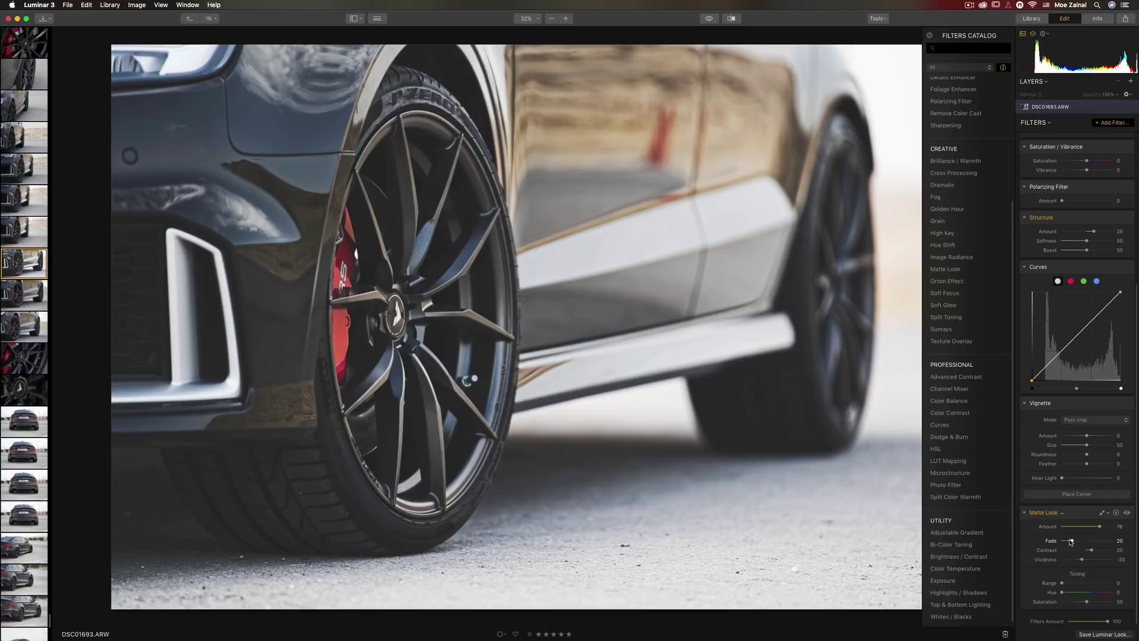
pyautogui.moveTo(1071, 542); pyautogui.dragTo(1074, 541)
pyautogui.moveTo(1072, 584)
pyautogui.mouseDown()
pyautogui.moveTo(1075, 594)
pyautogui.moveTo(1107, 595)
pyautogui.moveTo(1067, 595)
pyautogui.moveTo(1081, 584)
pyautogui.moveTo(1089, 594)
pyautogui.mouseUp()
pyautogui.doubleClick(1067, 595)
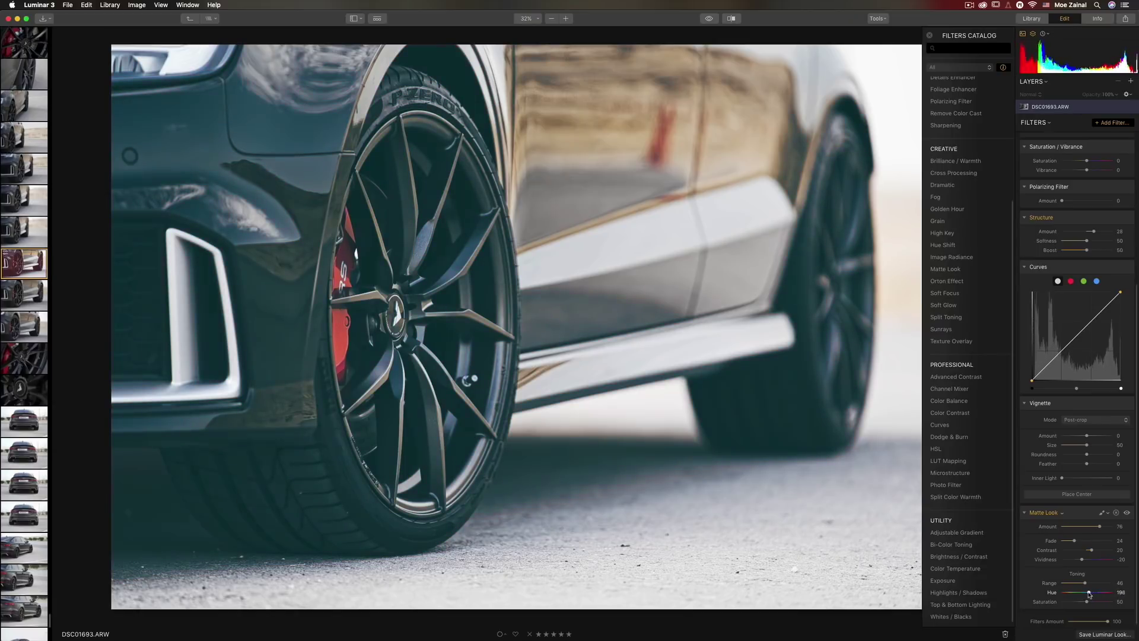
pyautogui.doubleClick(1051, 592)
pyautogui.doubleClick(1049, 583)
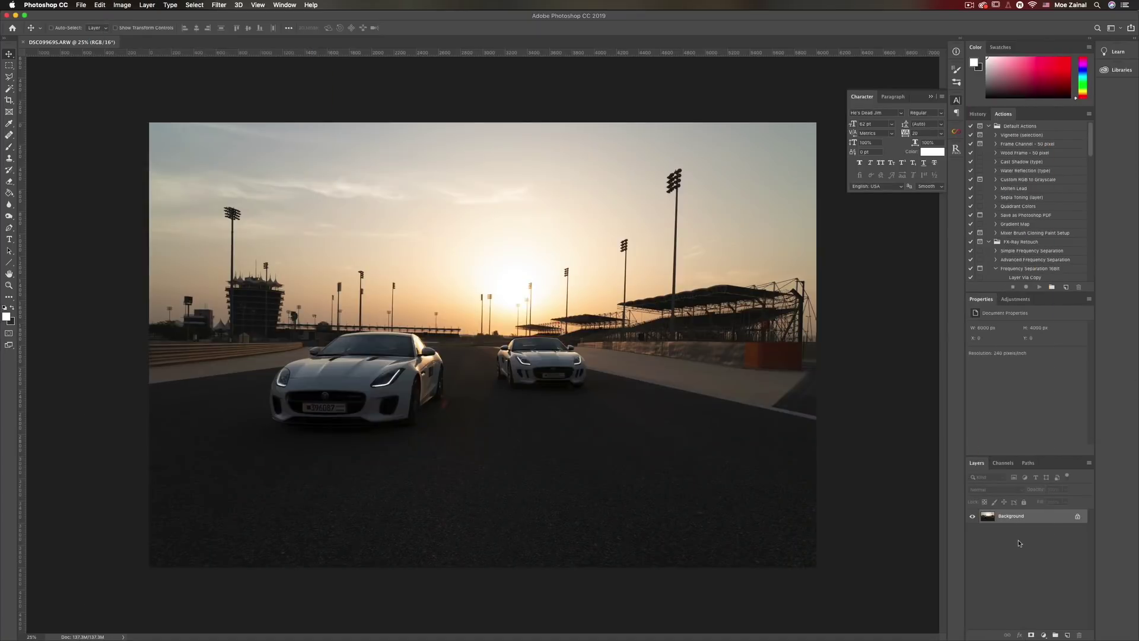
# - Duplicate the background into Layer 1 and convert it to a smart object
pyautogui.press('super+j')
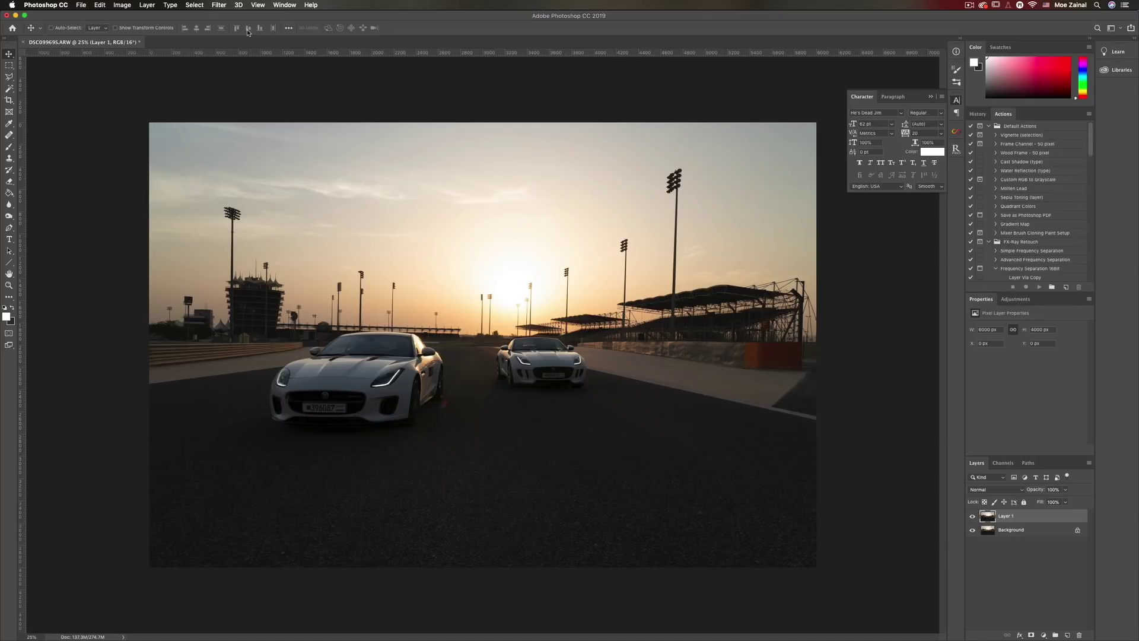
pyautogui.click(219, 6)
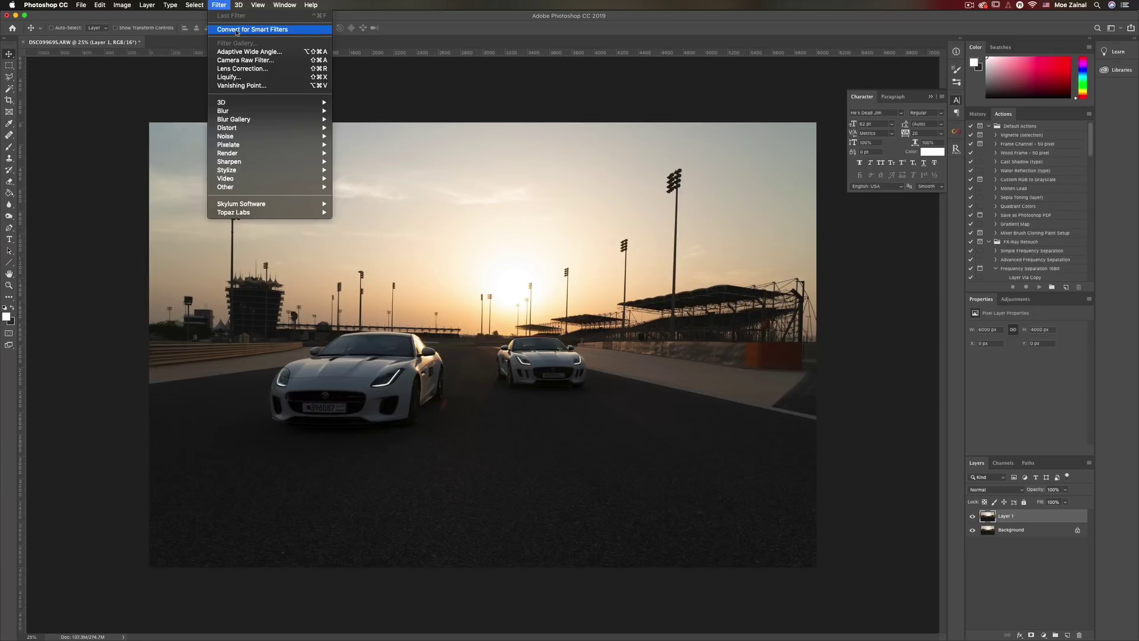
pyautogui.click(236, 29)
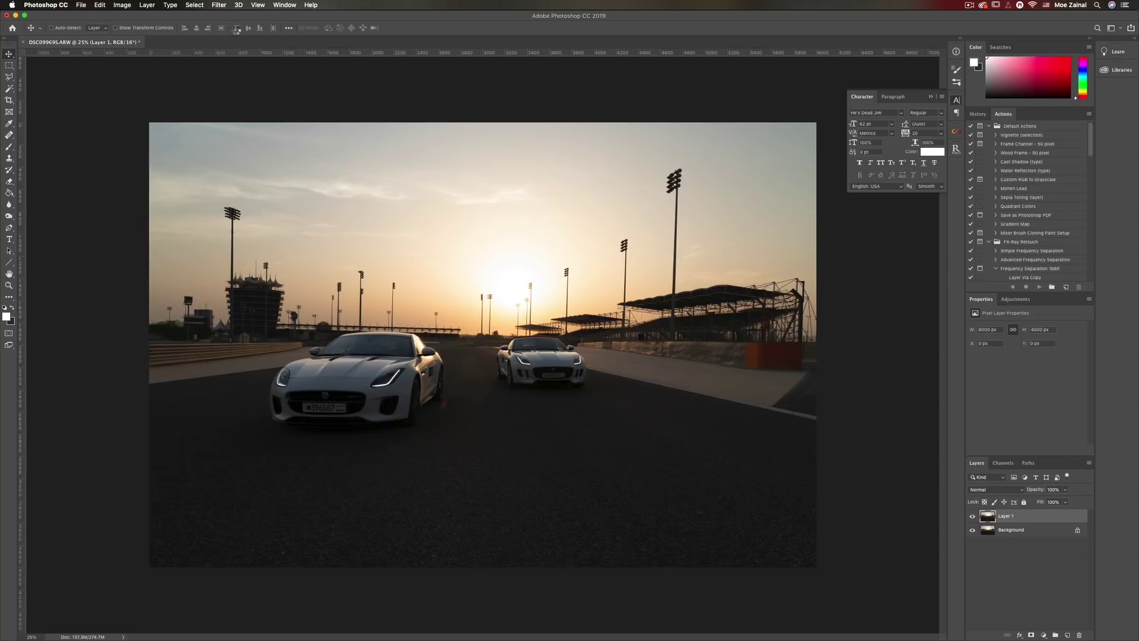
pyautogui.press('super+alt+s')
pyautogui.click(219, 6)
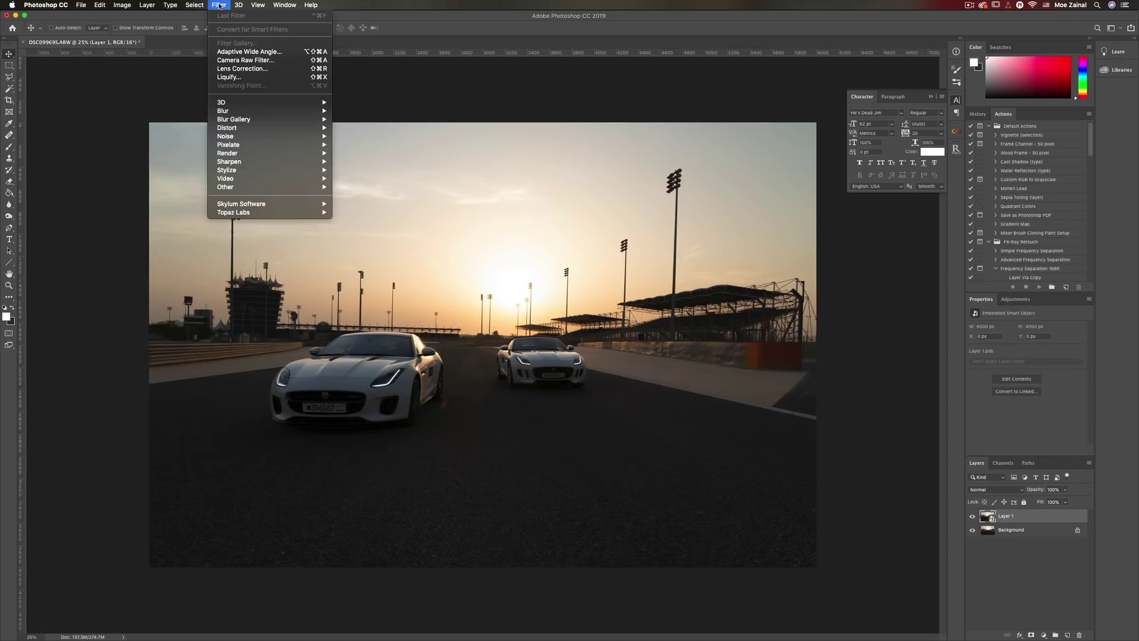
# - Run Luminar 2018 on Layer 1 and set exposure 1.91, highlights -54, shadows 49, whites 22, clarity 36
pyautogui.moveTo(247, 203)
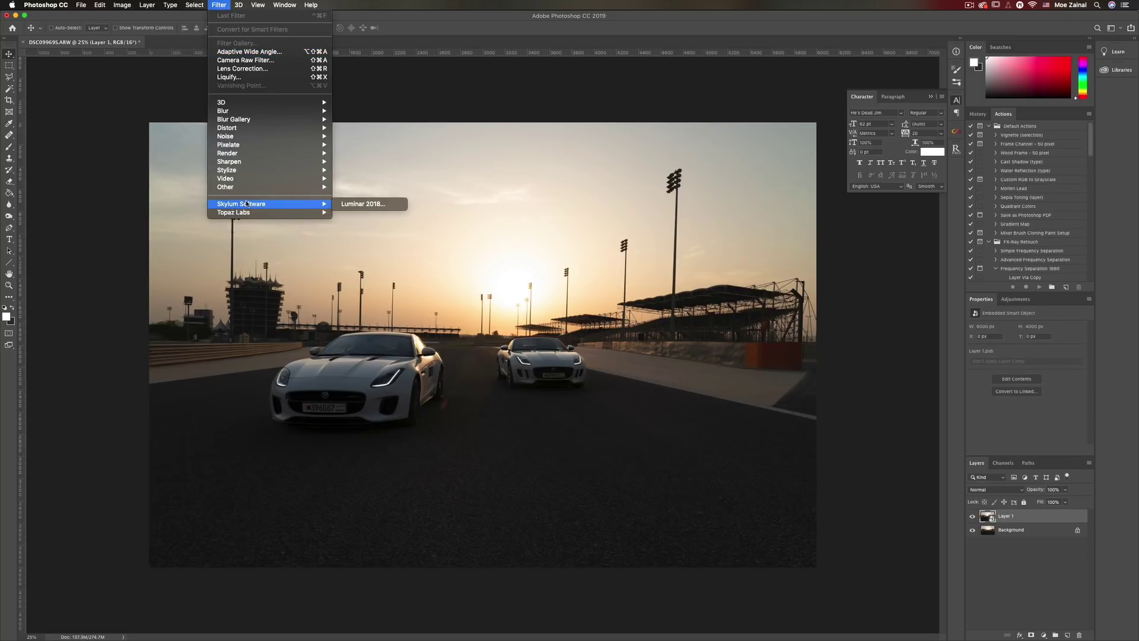
pyautogui.click(348, 205)
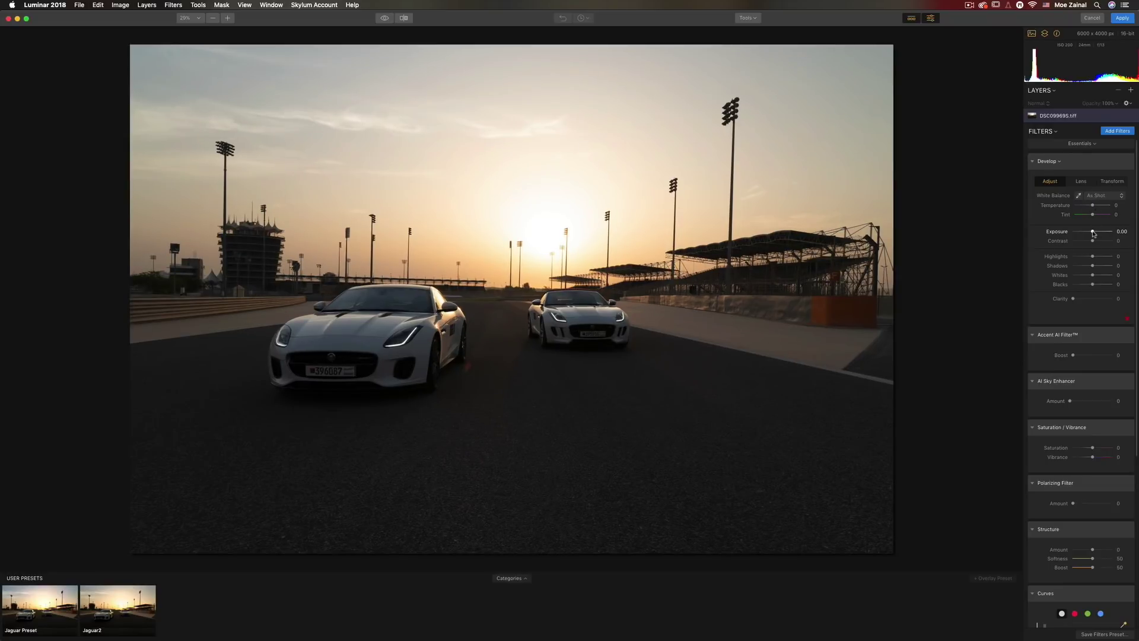
pyautogui.moveTo(1094, 233); pyautogui.dragTo(1097, 233)
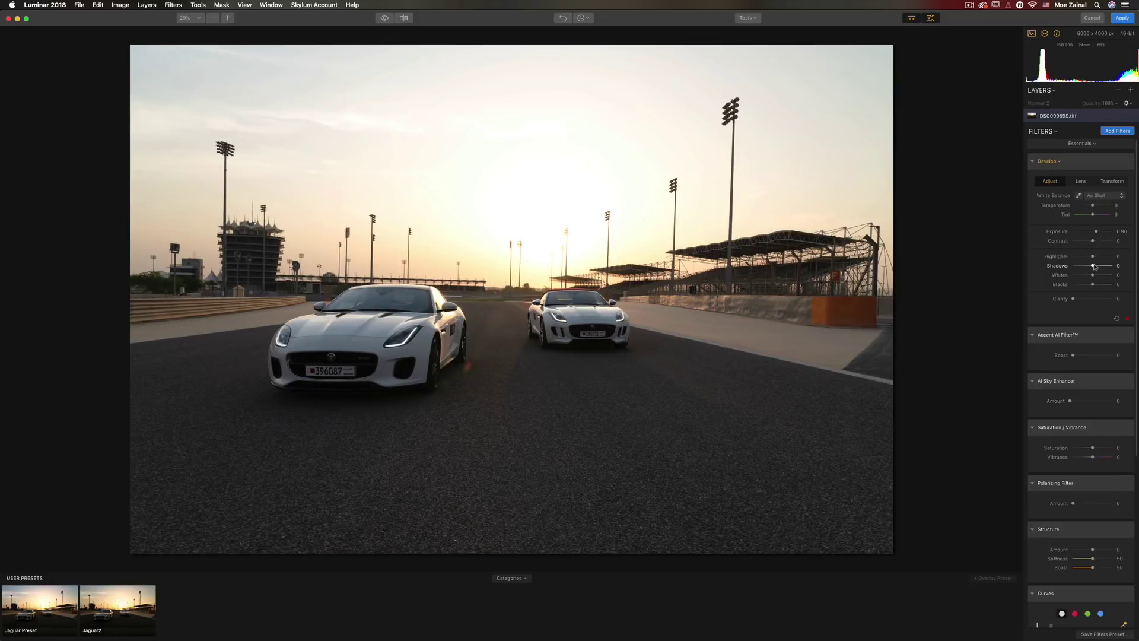
pyautogui.moveTo(1096, 267); pyautogui.dragTo(1108, 266)
pyautogui.moveTo(1093, 275)
pyautogui.mouseDown()
pyautogui.moveTo(1104, 275)
pyautogui.moveTo(1095, 257)
pyautogui.mouseUp()
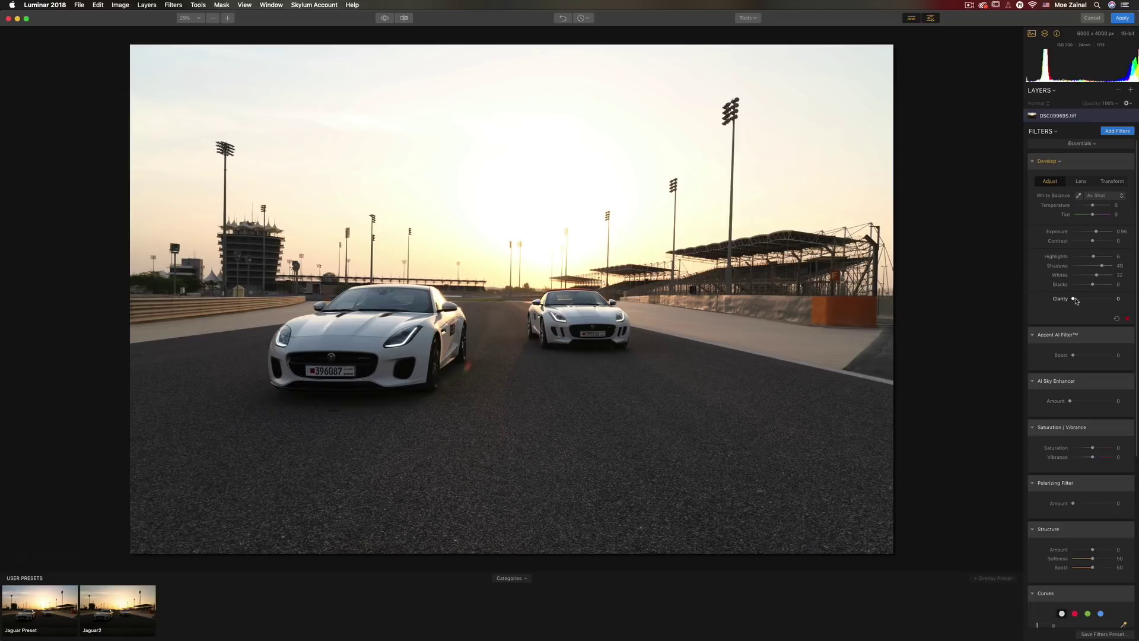
pyautogui.moveTo(1077, 300); pyautogui.dragTo(1086, 301)
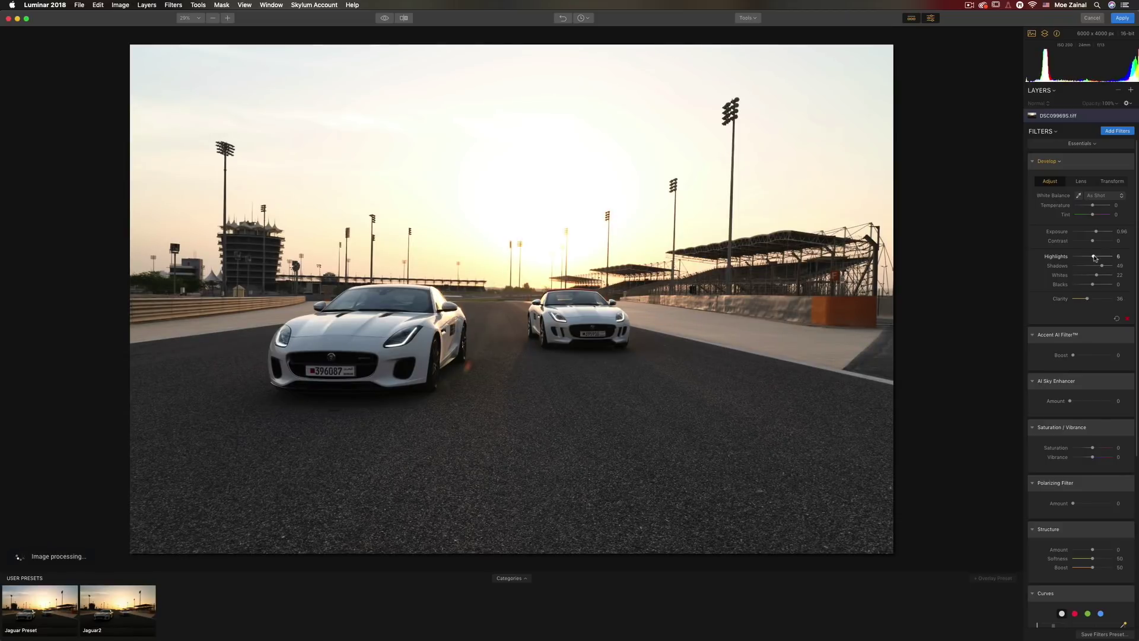
pyautogui.moveTo(1096, 233); pyautogui.dragTo(1080, 261)
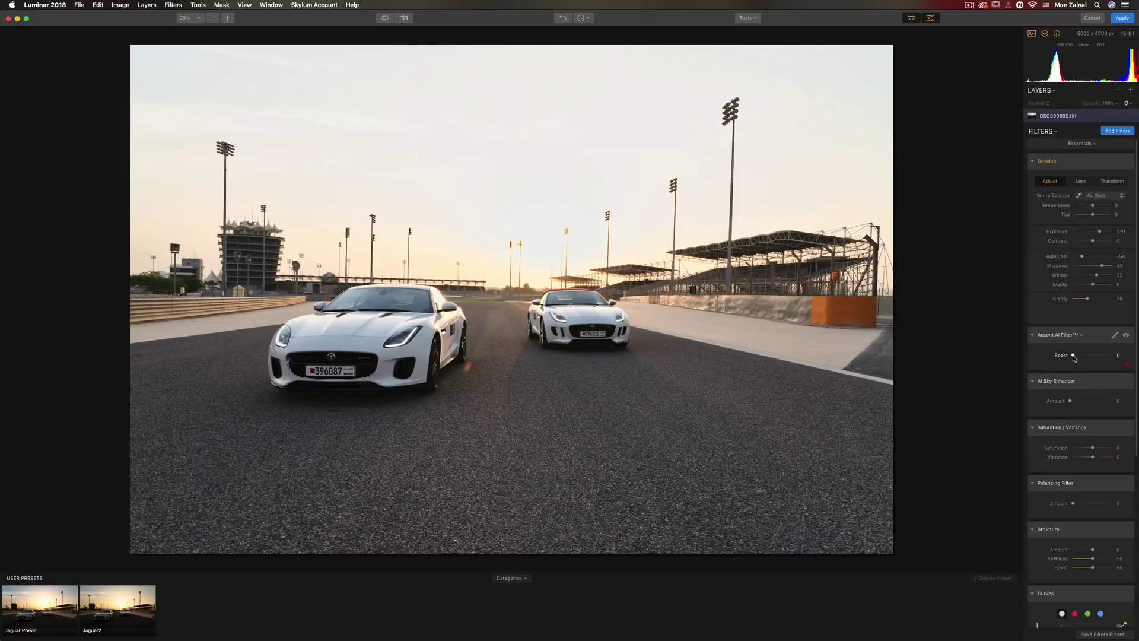
# - Try the Accent AI boost, then set AI Sky Enhancer amount to 22
pyautogui.moveTo(1075, 358)
pyautogui.mouseDown()
pyautogui.moveTo(1099, 358)
pyautogui.moveTo(1074, 359)
pyautogui.mouseUp()
pyautogui.scroll(-1, 1074, 359)
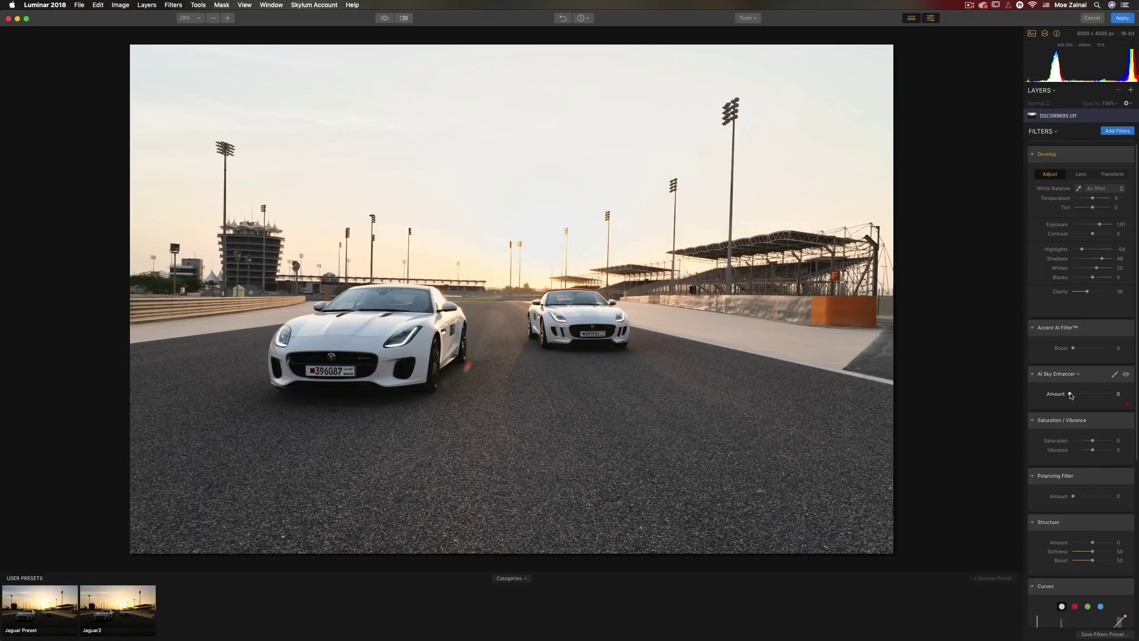
pyautogui.moveTo(1071, 395)
pyautogui.mouseDown()
pyautogui.moveTo(1108, 395)
pyautogui.moveTo(1087, 397)
pyautogui.mouseUp()
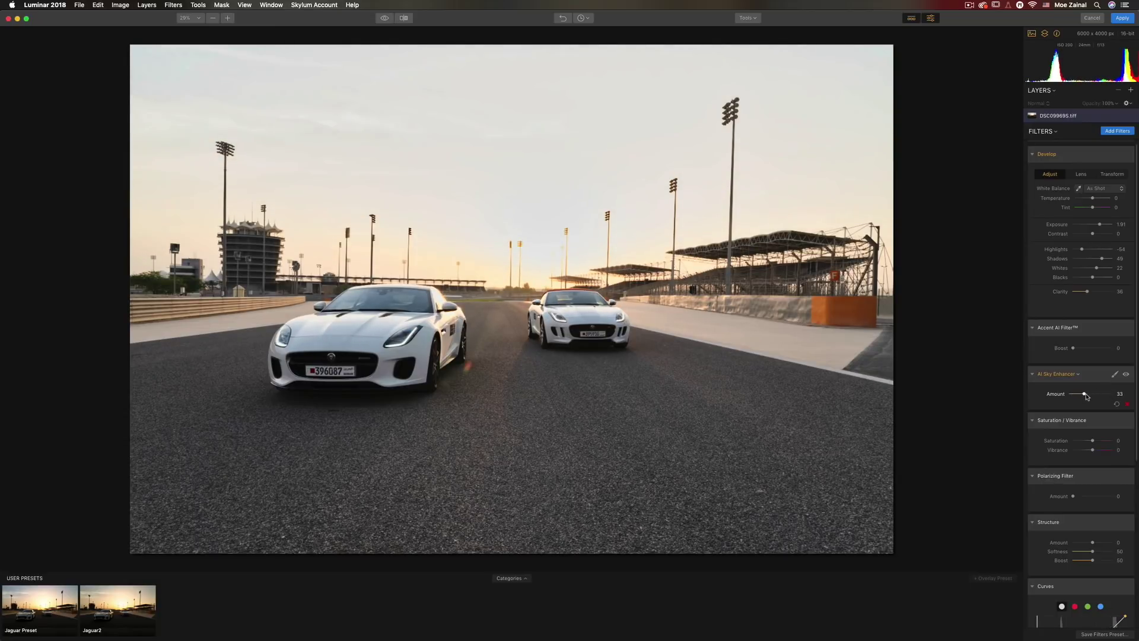
pyautogui.moveTo(1088, 396); pyautogui.dragTo(1099, 397)
# - Reset AI Sky Enhancer to zero and set the Structure amount to 20
pyautogui.doubleClick(1099, 398)
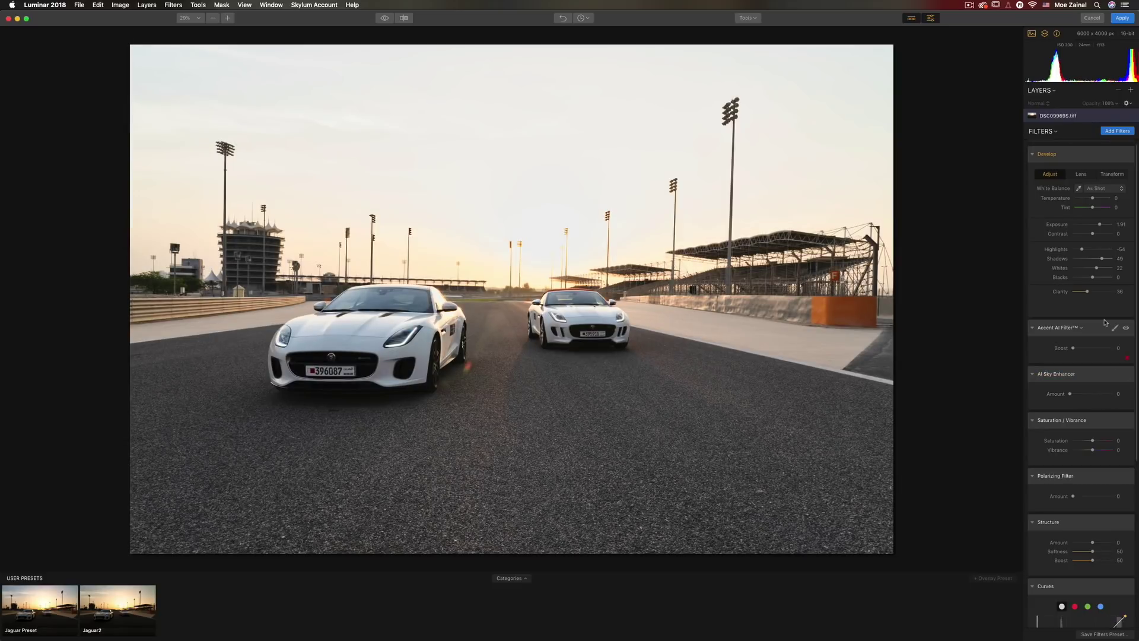
pyautogui.click(1118, 131)
pyautogui.moveTo(978, 143)
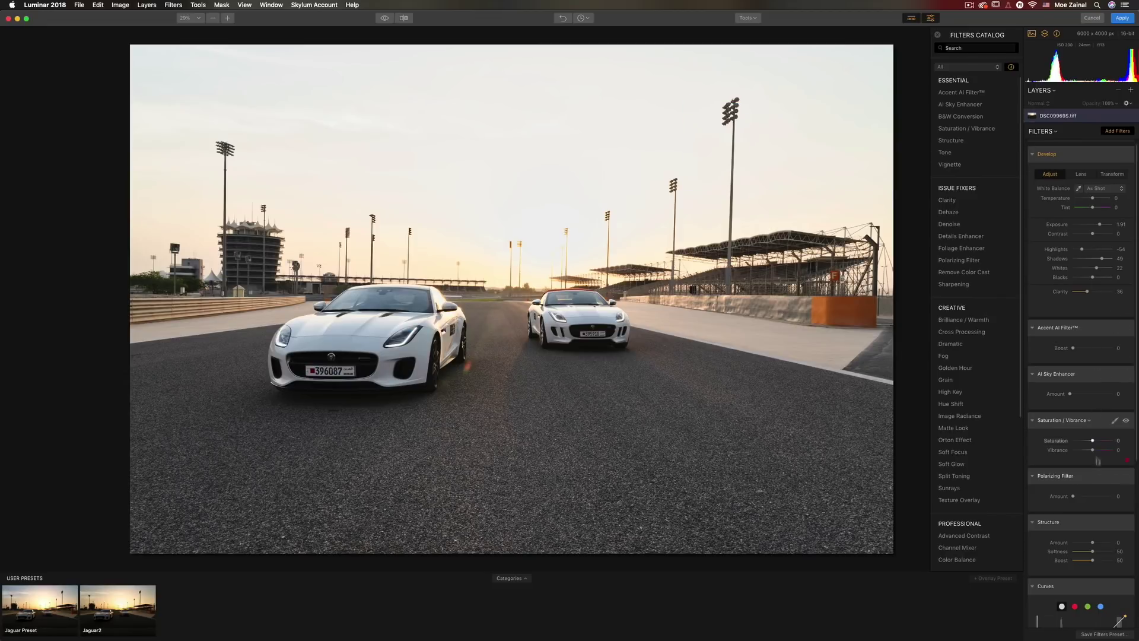
pyautogui.moveTo(1093, 542)
pyautogui.mouseDown()
pyautogui.moveTo(1114, 544)
pyautogui.moveTo(1097, 544)
pyautogui.mouseUp()
# - Add a Color Contrast filter with amount 44 and hue 140
pyautogui.moveTo(1000, 208)
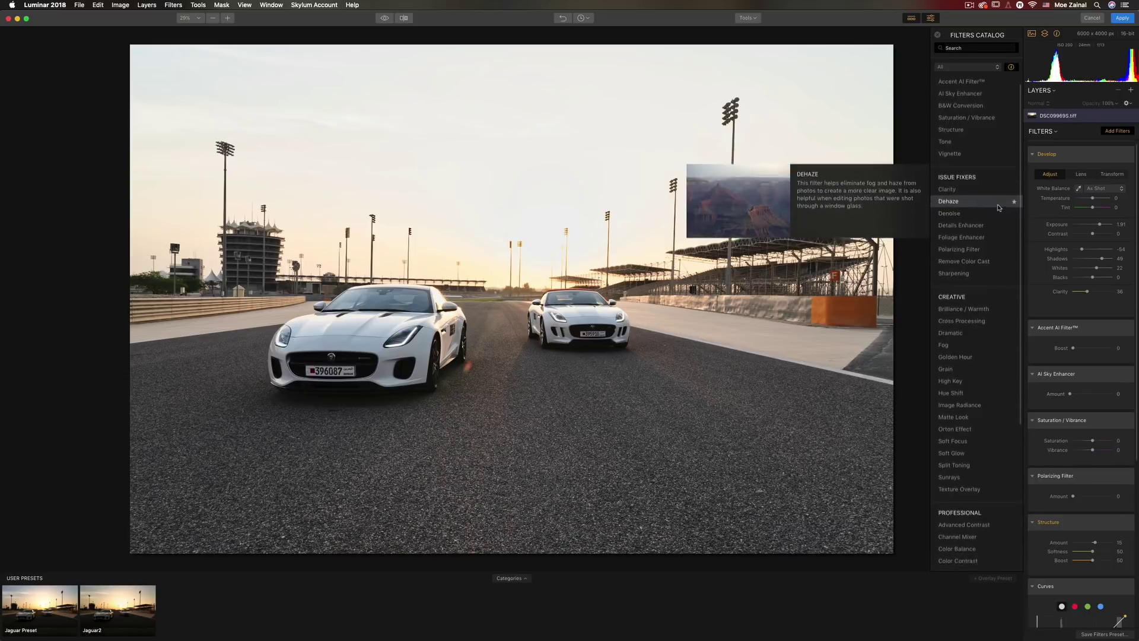
pyautogui.scroll(-1, 999, 214)
pyautogui.moveTo(988, 273)
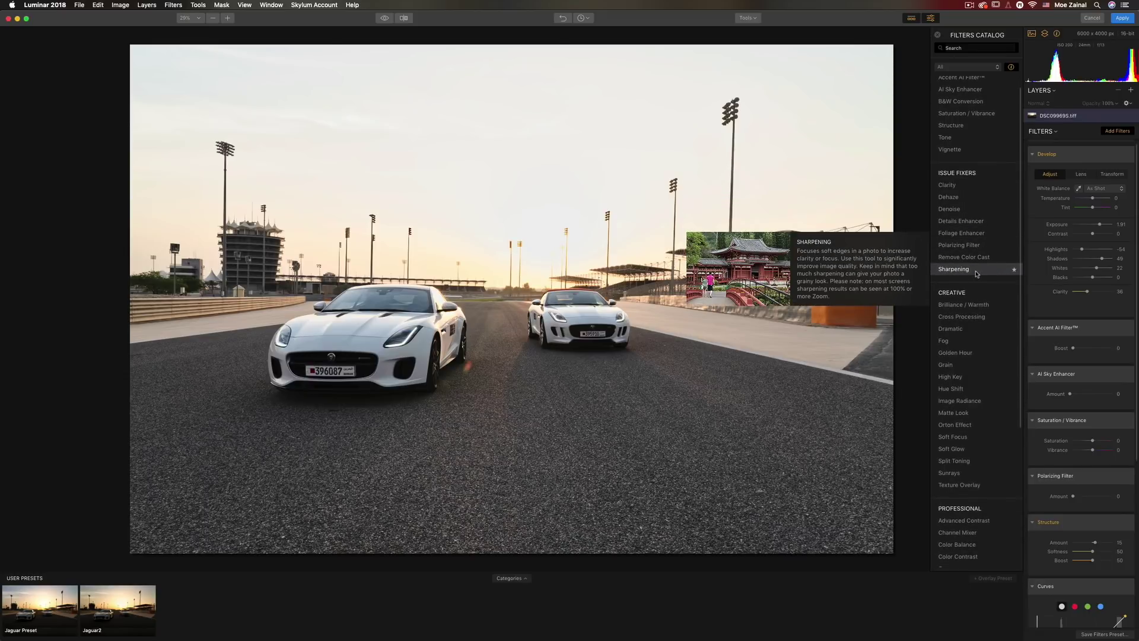
pyautogui.moveTo(960, 190)
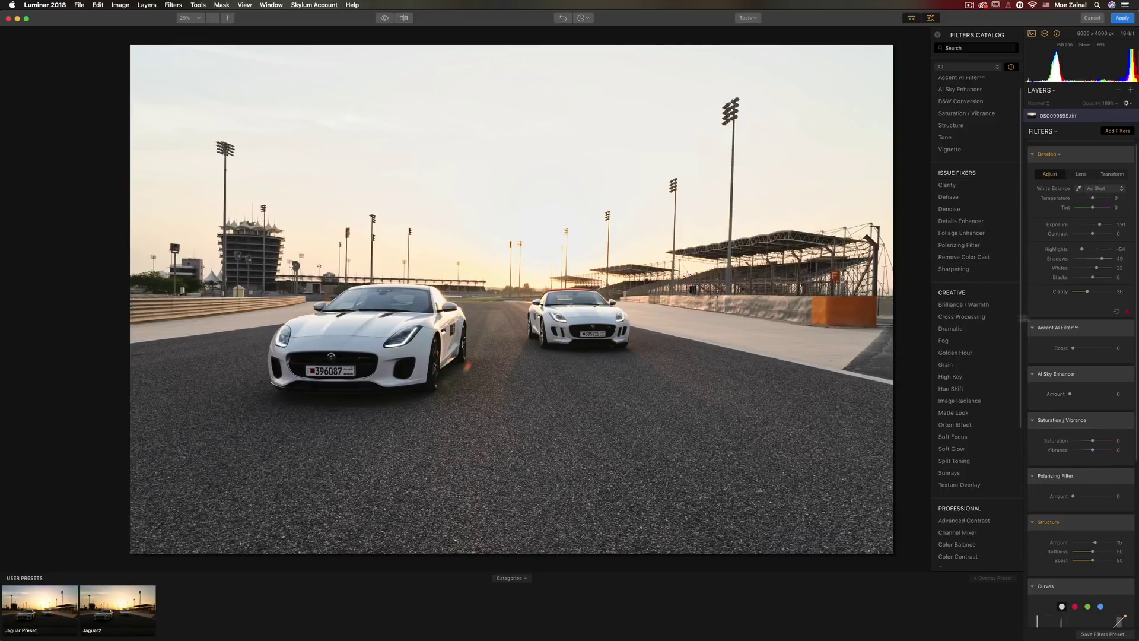
pyautogui.moveTo(1001, 319)
pyautogui.scroll(-5, 1000, 320)
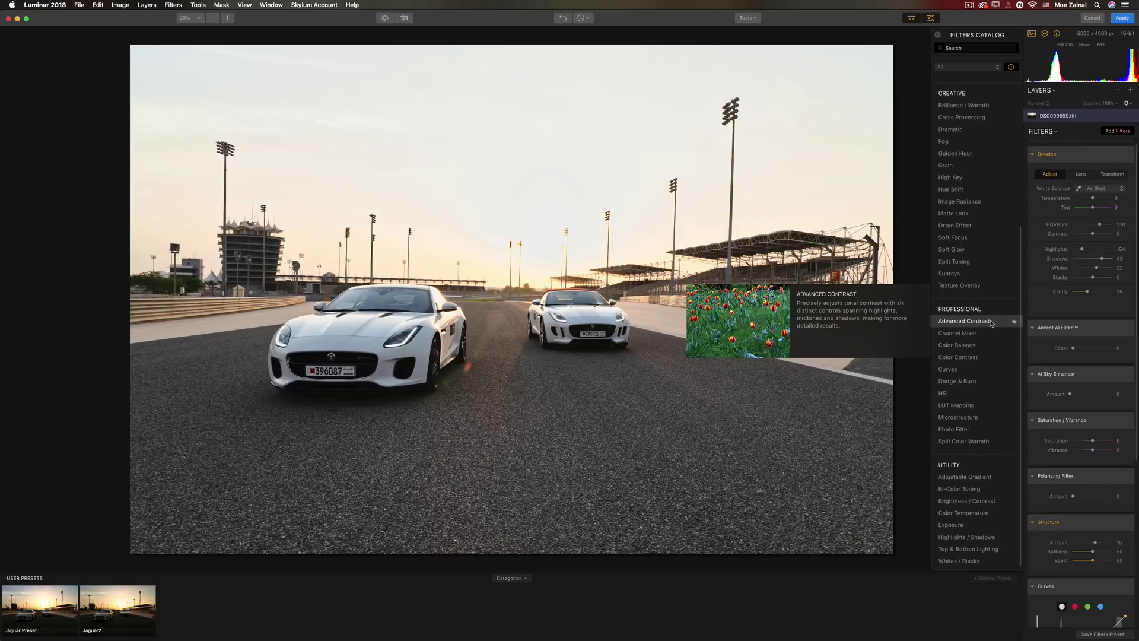
pyautogui.click(981, 359)
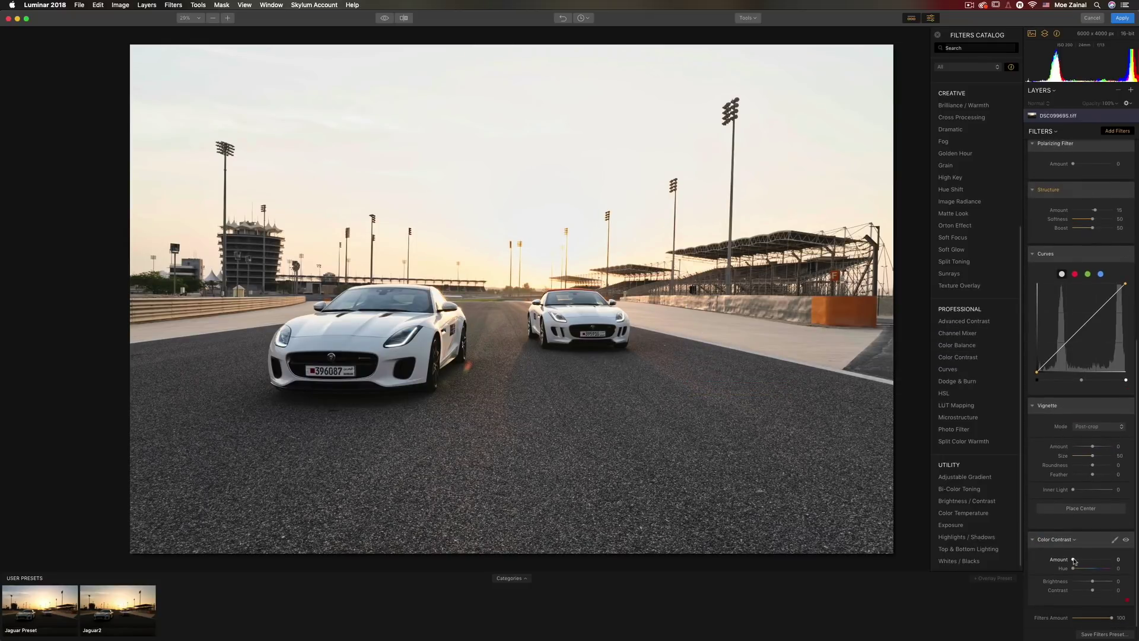
pyautogui.moveTo(1075, 561)
pyautogui.mouseDown()
pyautogui.moveTo(1106, 561)
pyautogui.moveTo(1092, 560)
pyautogui.moveTo(1095, 569)
pyautogui.moveTo(1098, 559)
pyautogui.mouseUp()
# - Add a Details Enhancer filter and view the cars and sky at 100%
pyautogui.scroll(10, 979, 378)
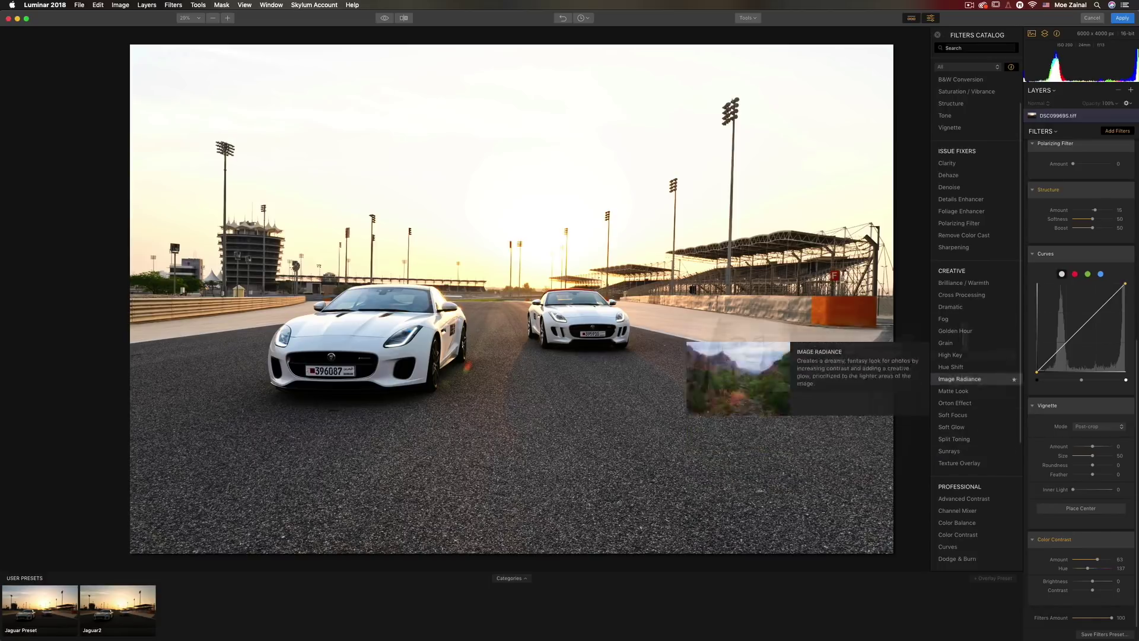
pyautogui.click(962, 199)
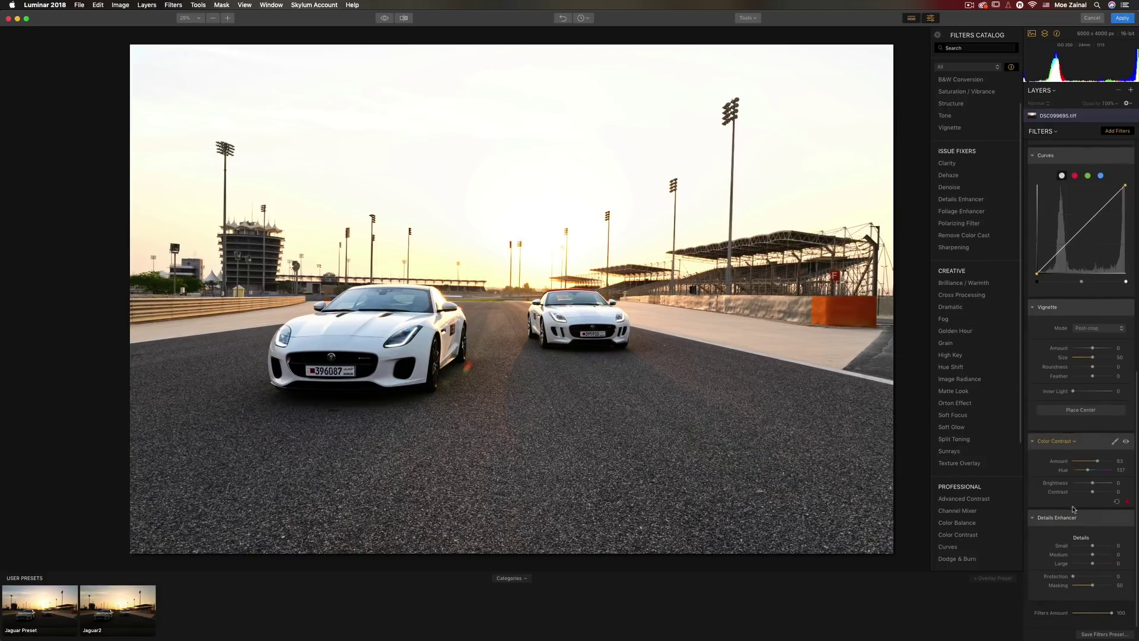
pyautogui.click(226, 20)
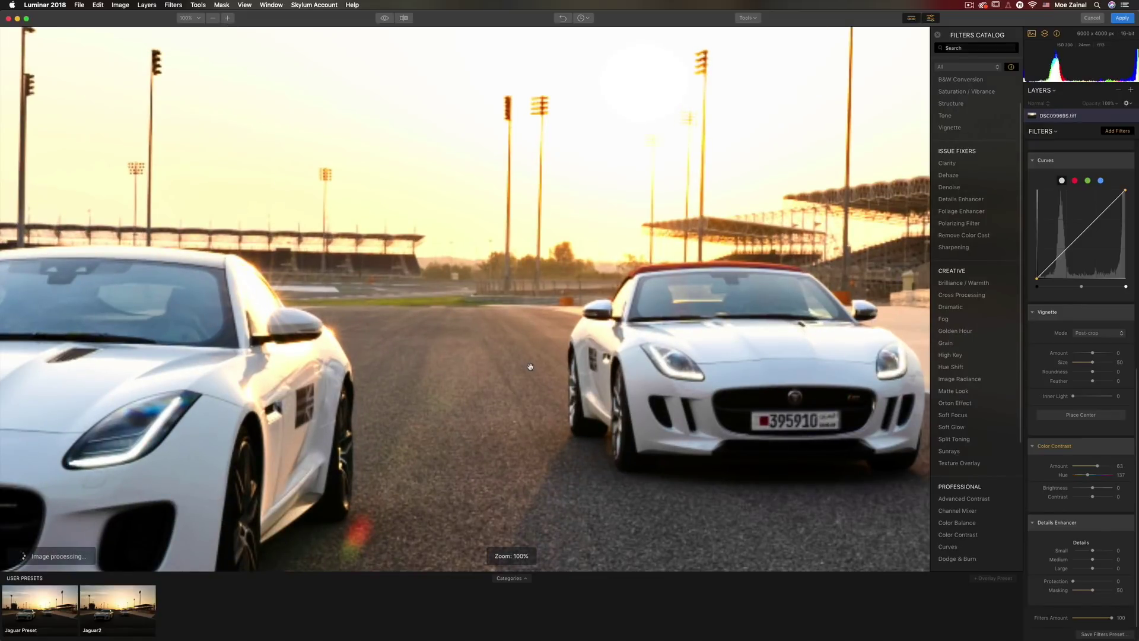
pyautogui.moveTo(530, 367); pyautogui.dragTo(446, 259)
# - Set Details Enhancer Small to 2 and Large to 37, toggling it off and on to compare
pyautogui.moveTo(1013, 397)
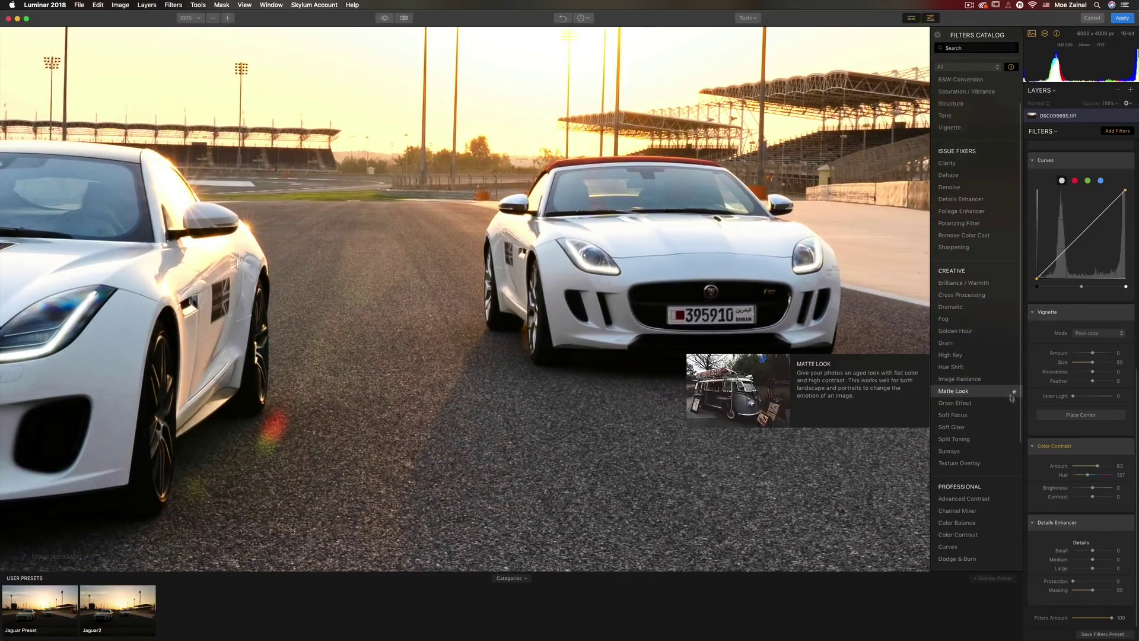
pyautogui.scroll(-1, 1061, 467)
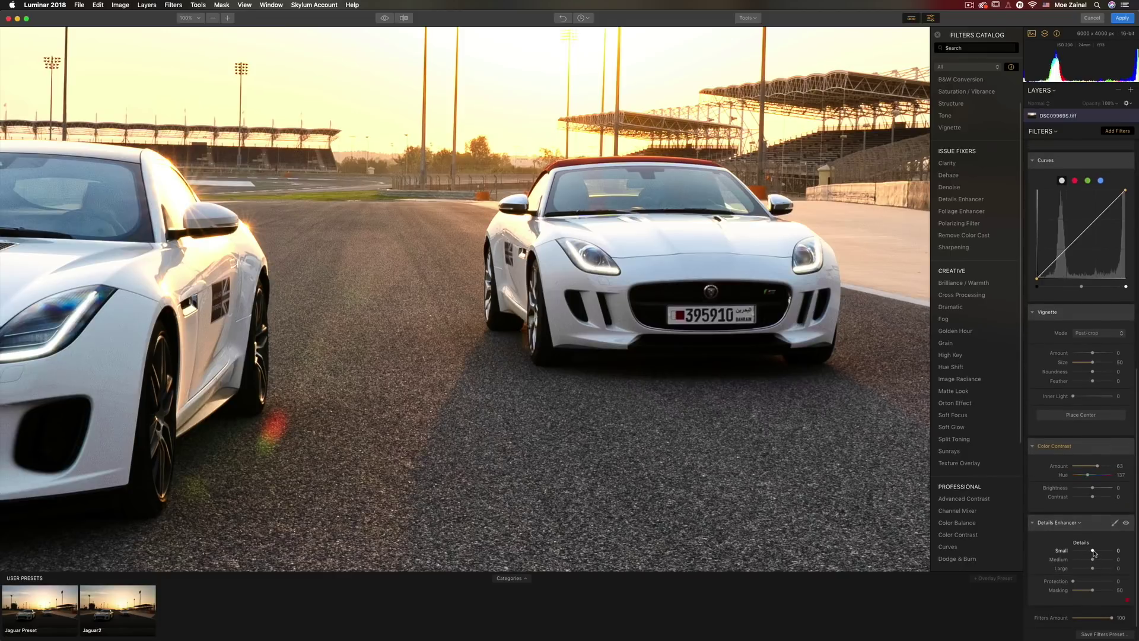
pyautogui.moveTo(1094, 552); pyautogui.dragTo(1111, 552)
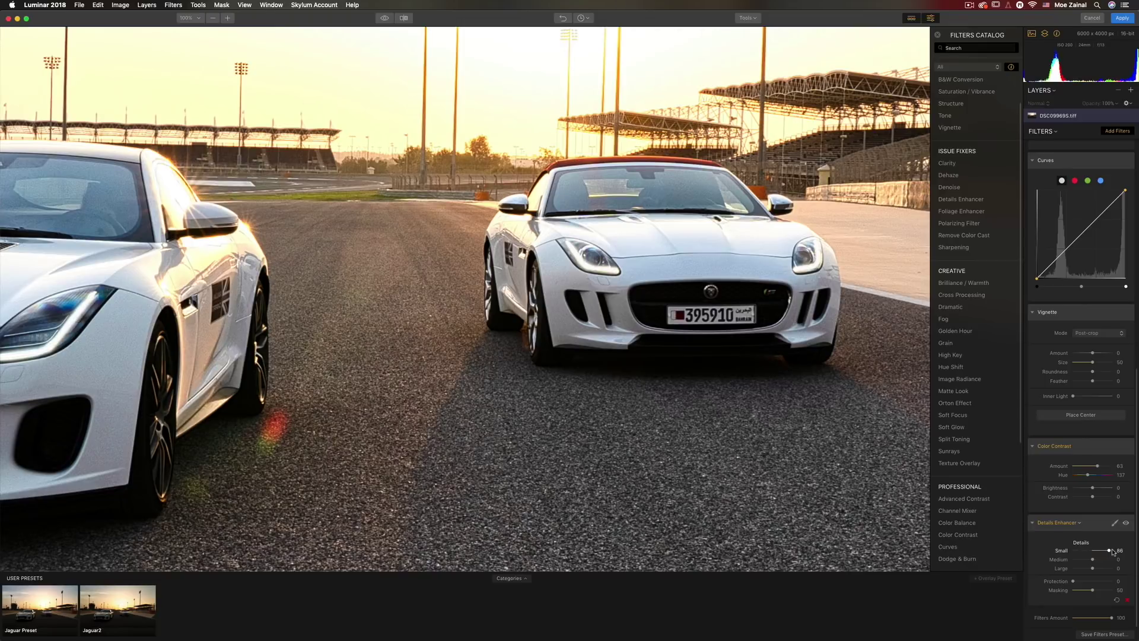
pyautogui.moveTo(1113, 552); pyautogui.dragTo(1096, 553)
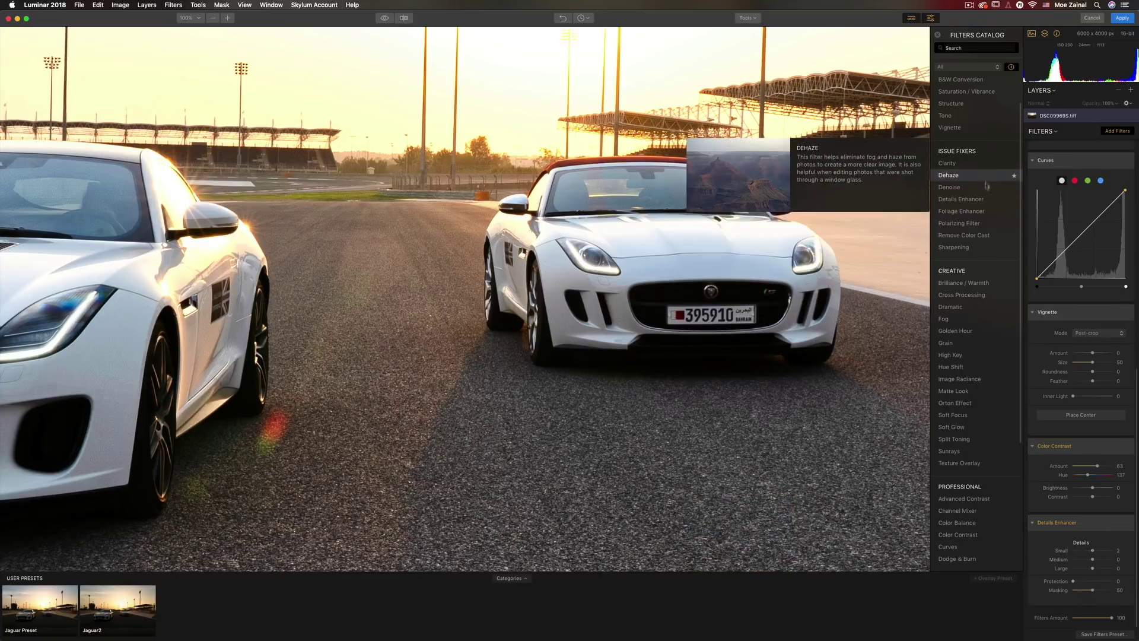
pyautogui.moveTo(962, 199)
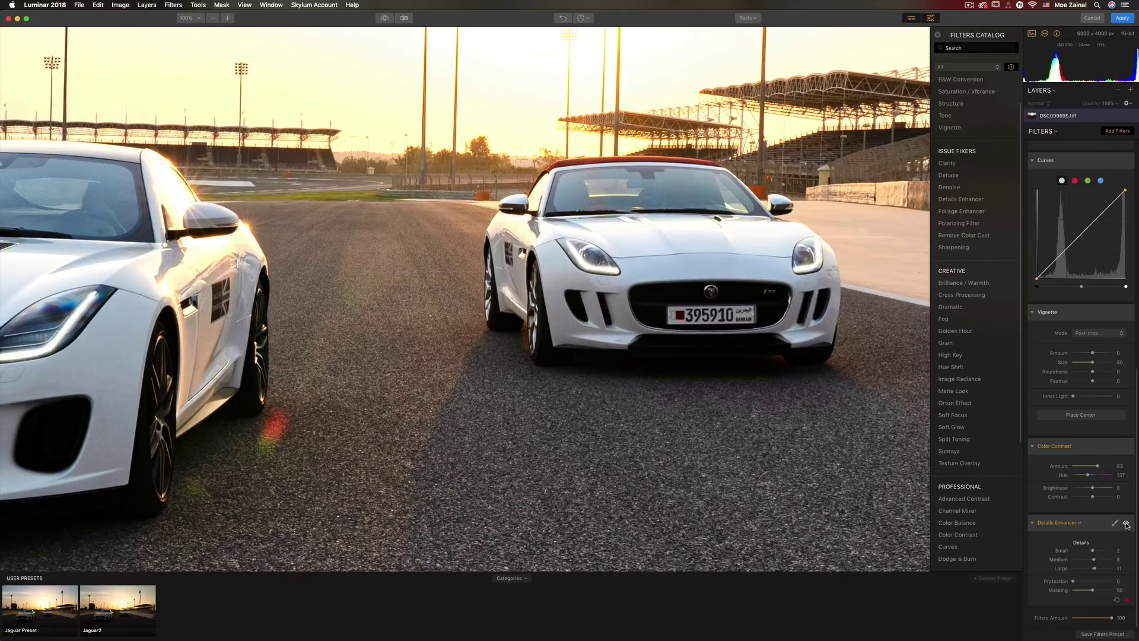
pyautogui.click(1127, 524)
pyautogui.click(1127, 524)
# - Set Details Enhancer Large to 38 and add Denoise, luminosity 13, above Color Contrast
pyautogui.moveTo(1101, 568); pyautogui.dragTo(1098, 568)
pyautogui.click(949, 188)
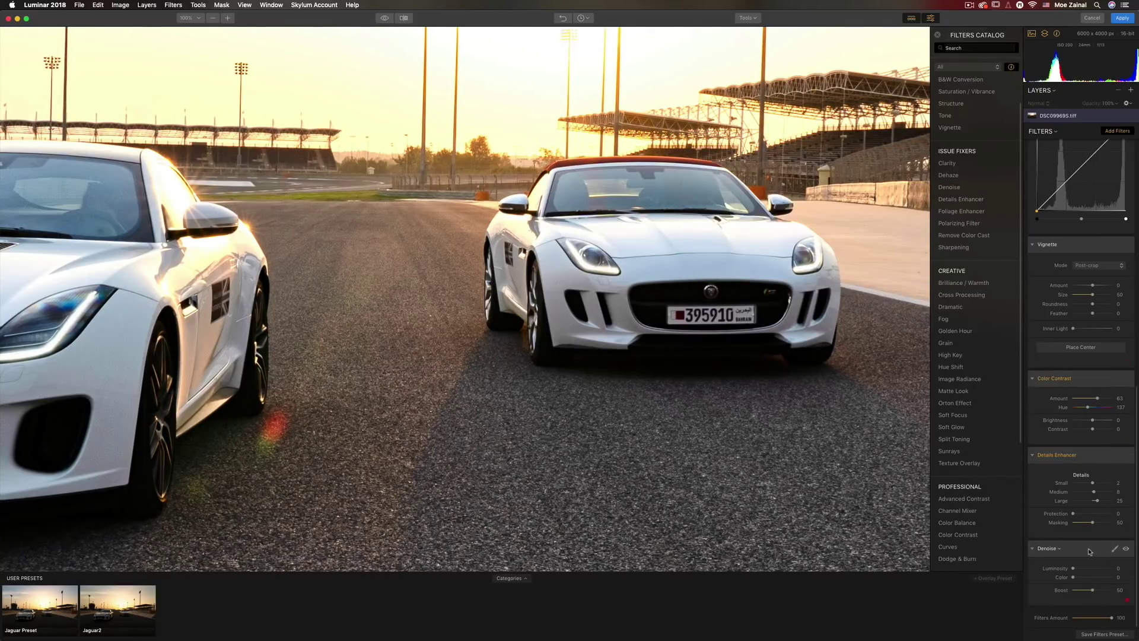
pyautogui.moveTo(1086, 552); pyautogui.dragTo(1059, 377)
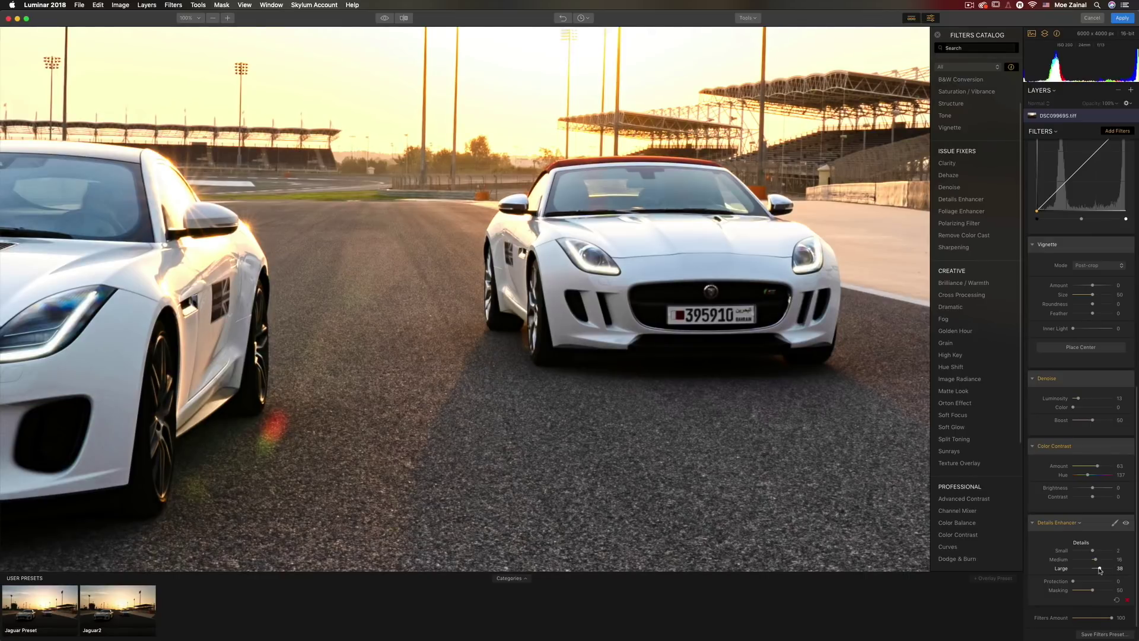
pyautogui.scroll(-5, 990, 356)
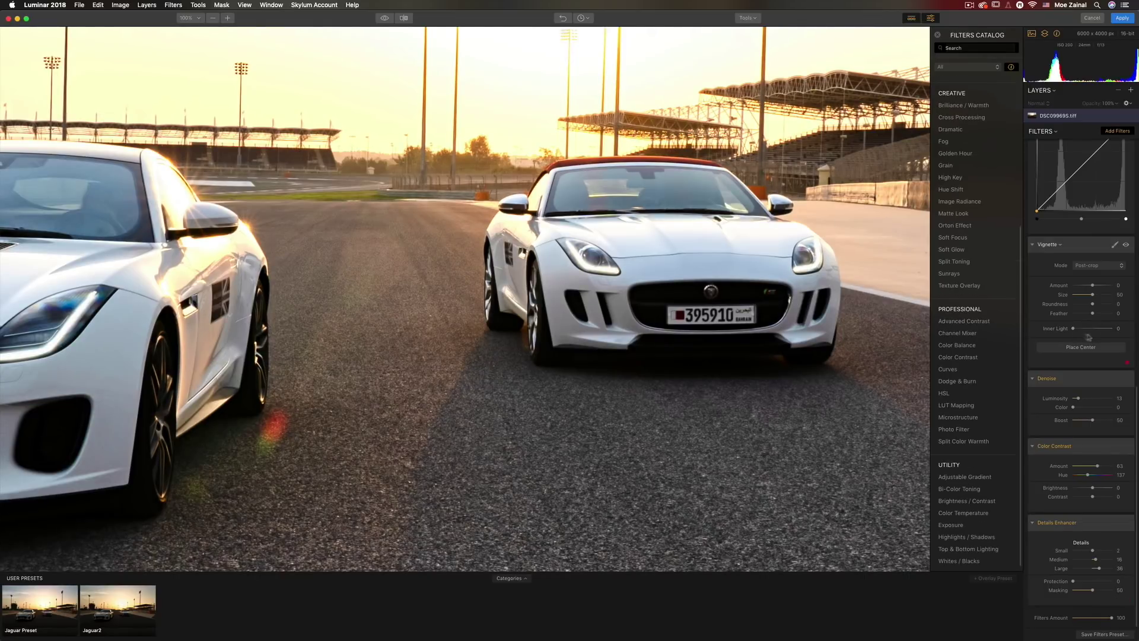
# - Add an Adjustable Gradient filter, view the whole photo, and slightly darken the gradient's top
pyautogui.click(988, 478)
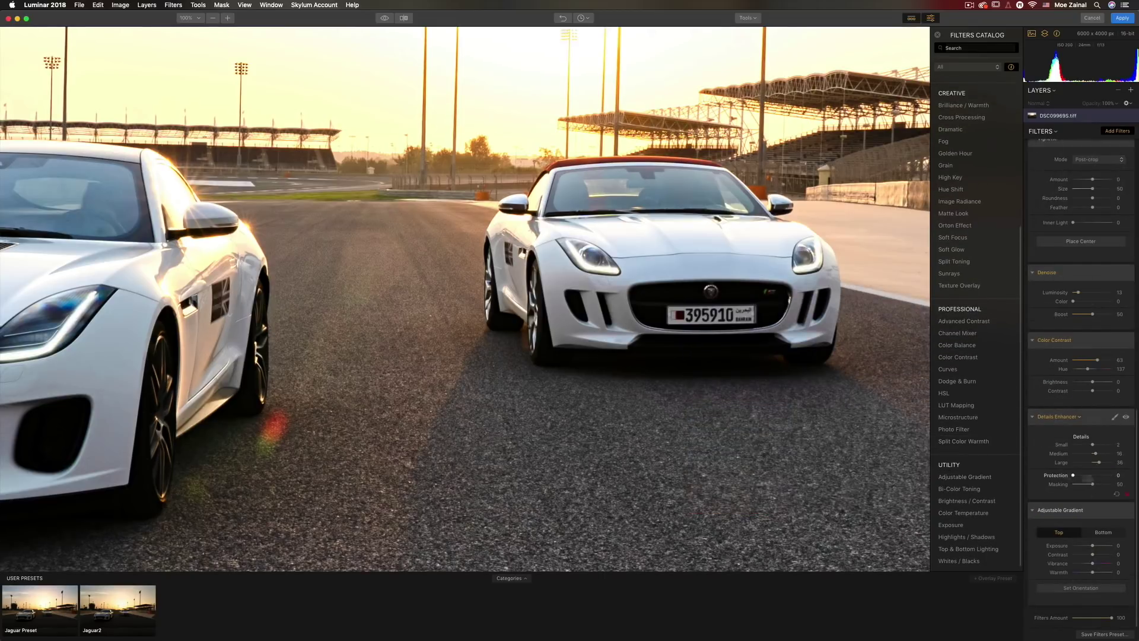
pyautogui.click(213, 19)
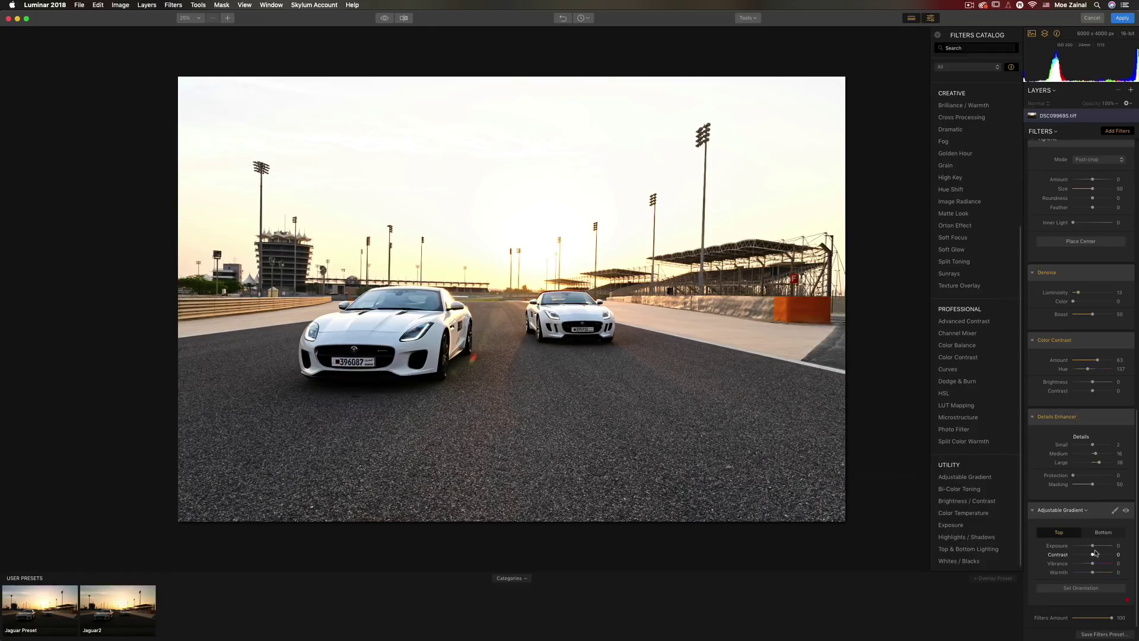
pyautogui.moveTo(1093, 549); pyautogui.dragTo(1081, 555)
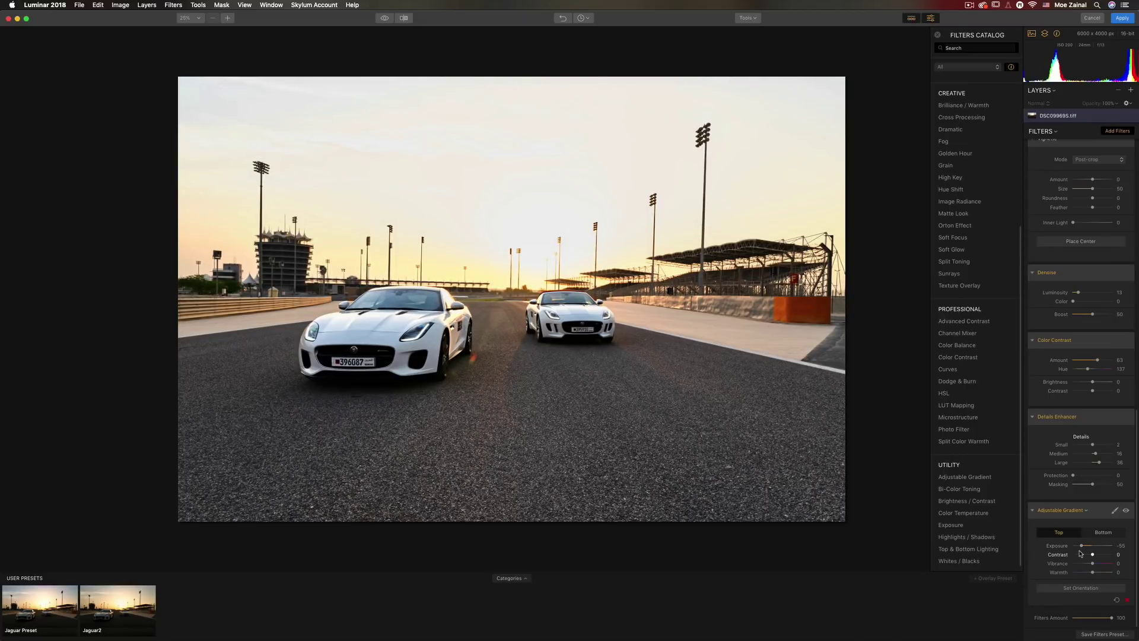
# - Set the gradient's Bottom exposure to -25 and move its centre lower in the photo
pyautogui.click(1102, 533)
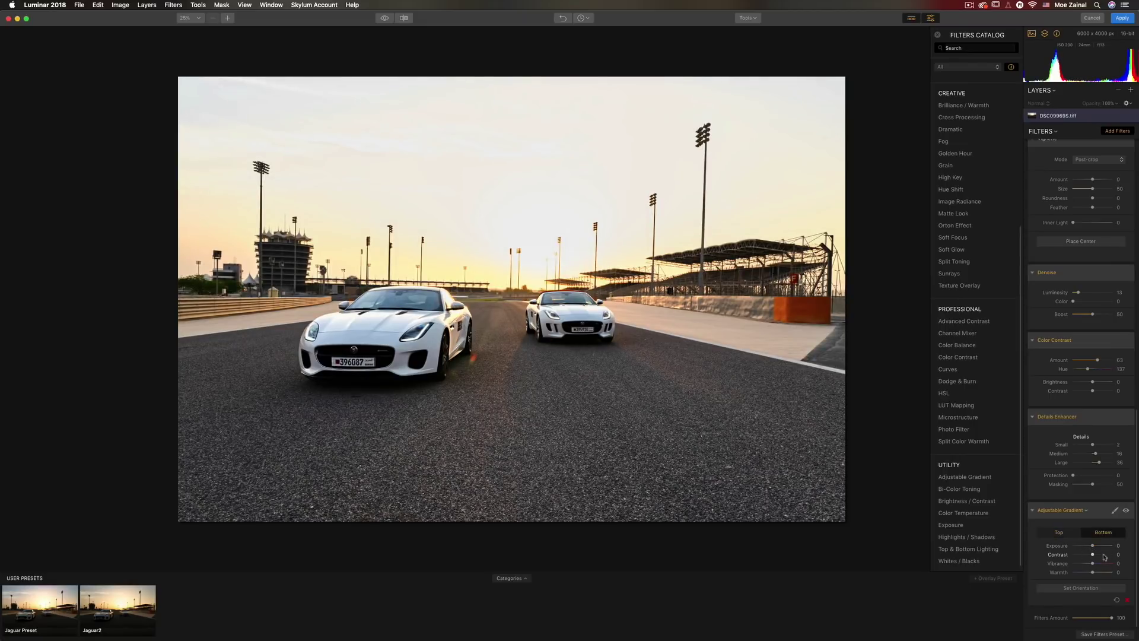
pyautogui.moveTo(1093, 547); pyautogui.dragTo(1089, 548)
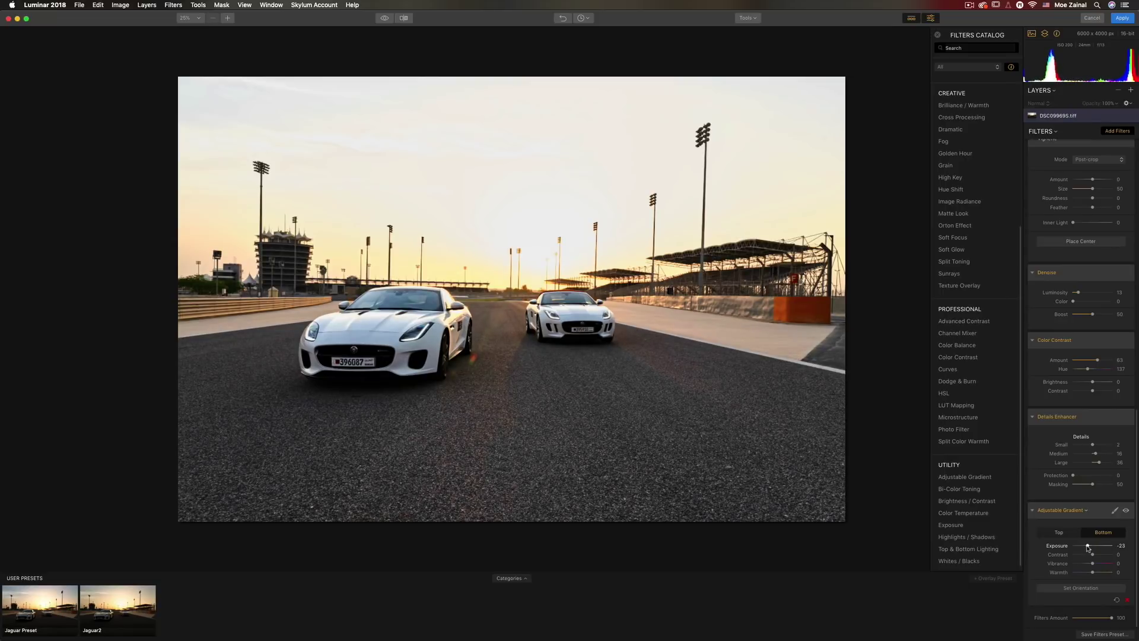
pyautogui.click(1082, 589)
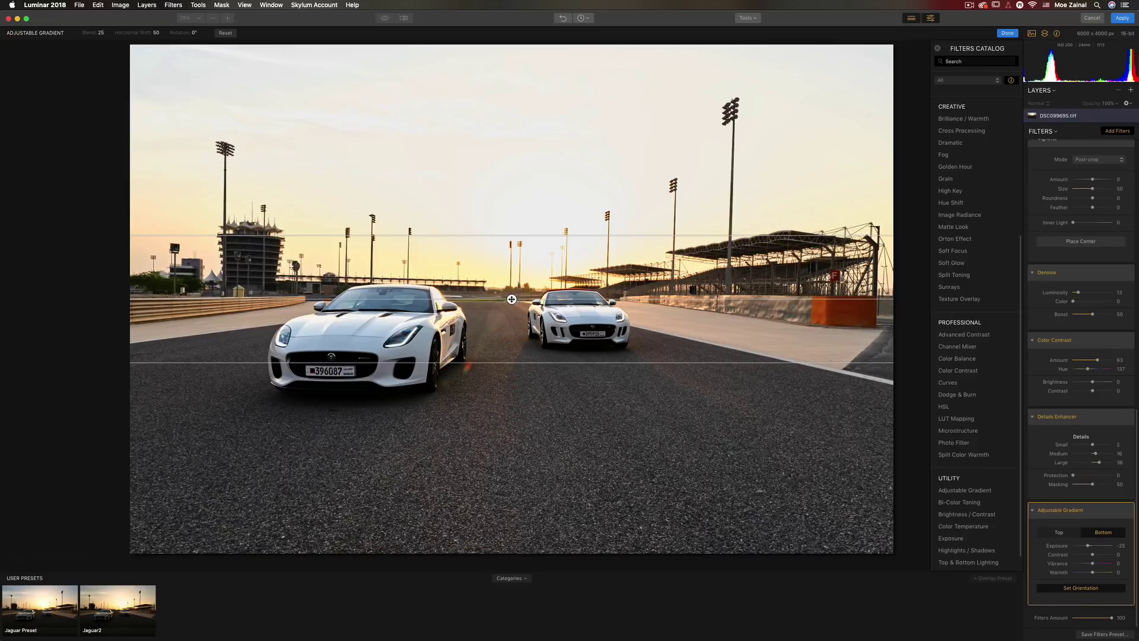
pyautogui.moveTo(511, 300); pyautogui.dragTo(509, 359)
# - Add a Sharpening filter with amount 30 and inspect the result at 100% zoom
pyautogui.press('Return')
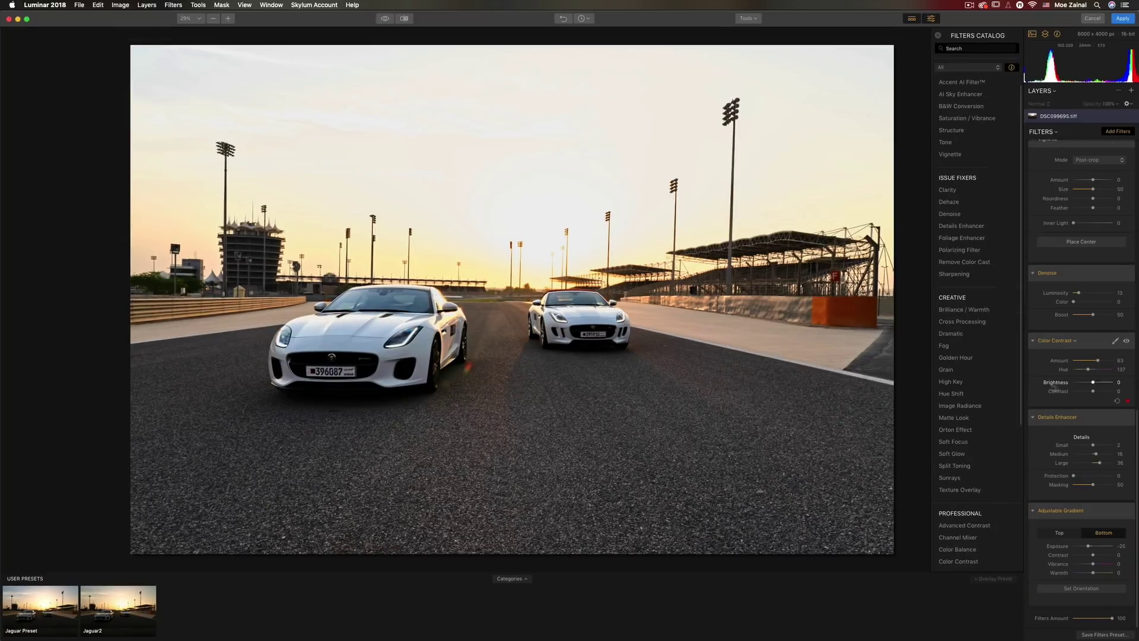
pyautogui.scroll(5, 973, 333)
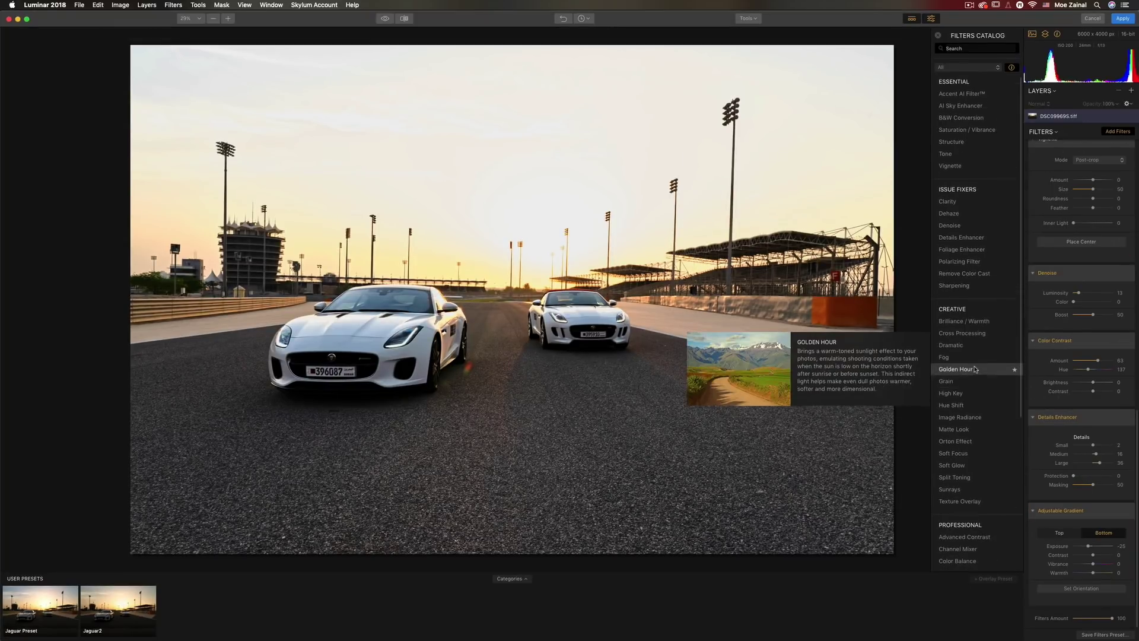
pyautogui.click(955, 285)
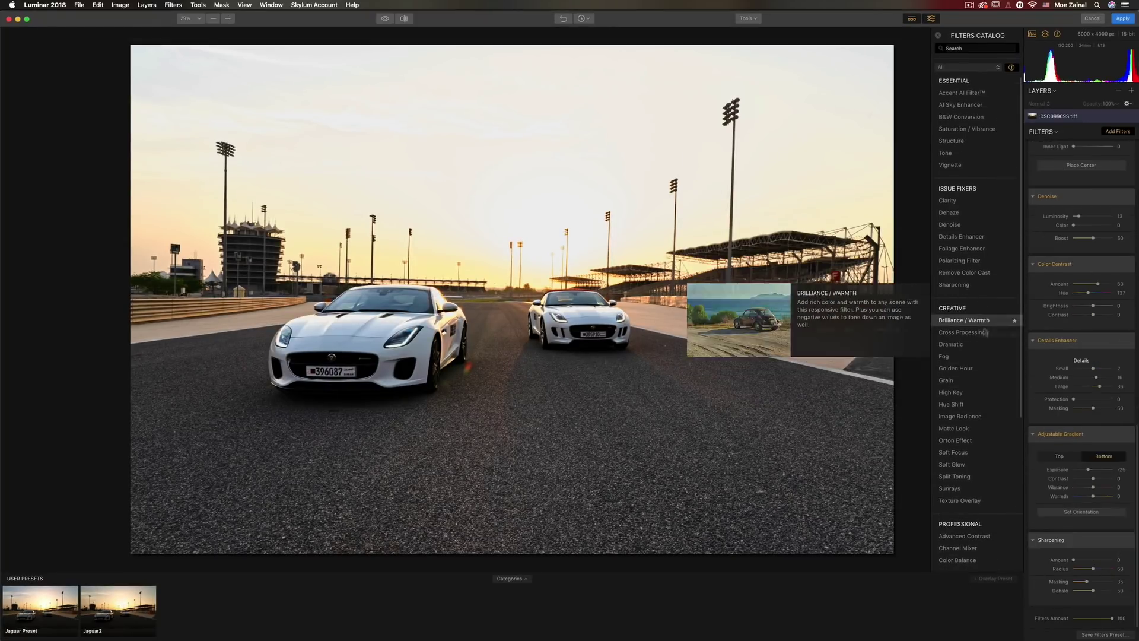
pyautogui.click(1077, 562)
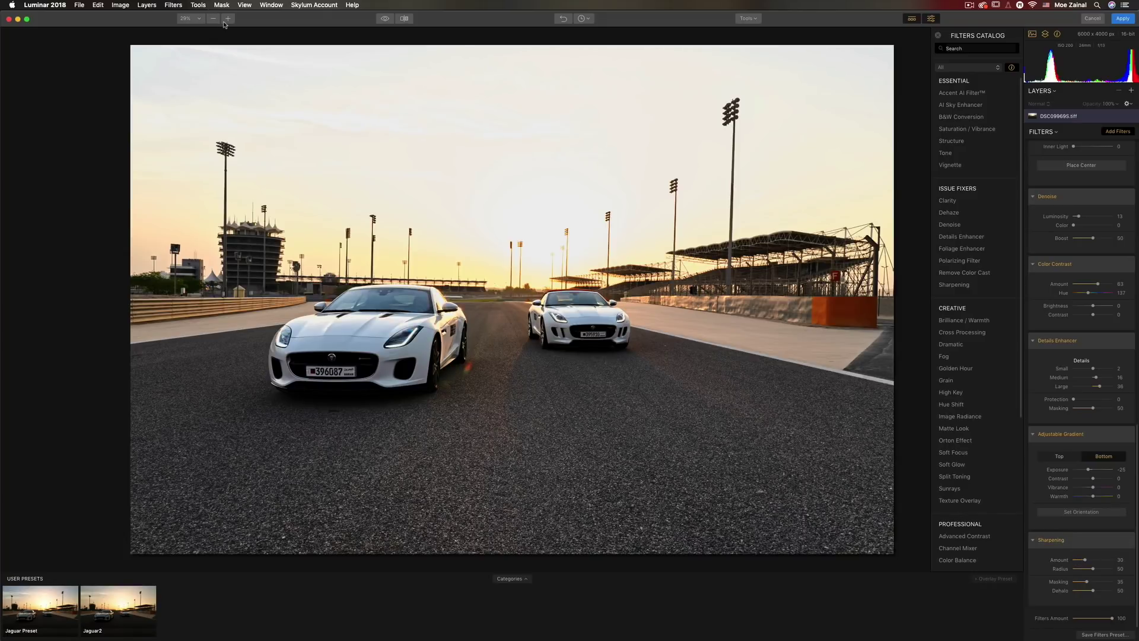
pyautogui.doubleClick(534, 315)
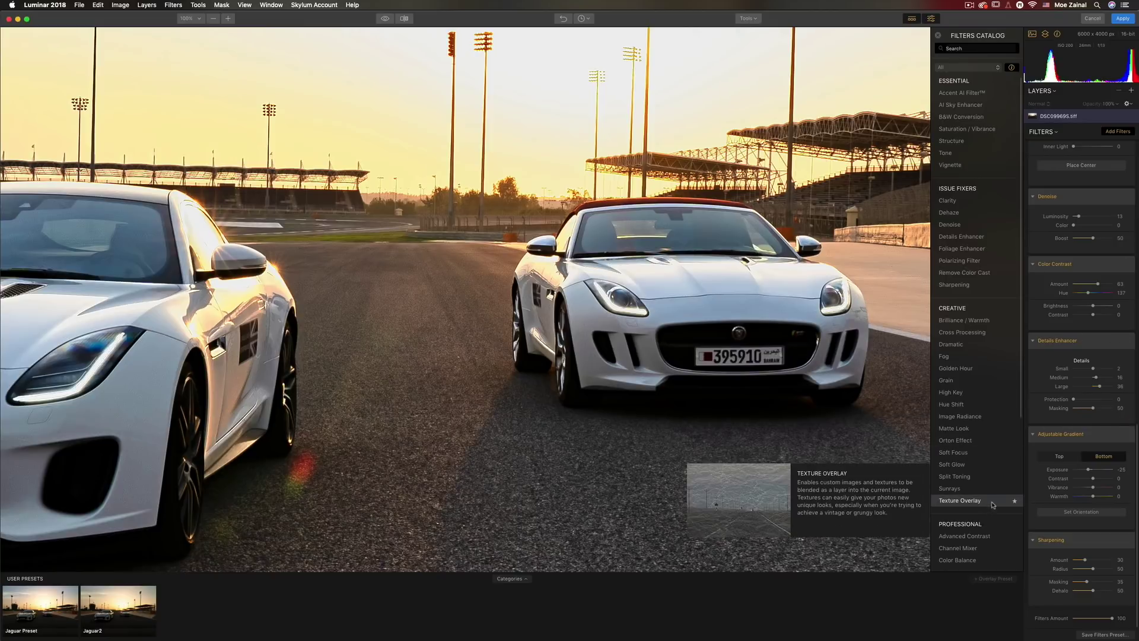
# - Reduce Color Contrast amount to 39 and compare overall filter strength before restoring it to 100
pyautogui.click(212, 19)
pyautogui.click(212, 19)
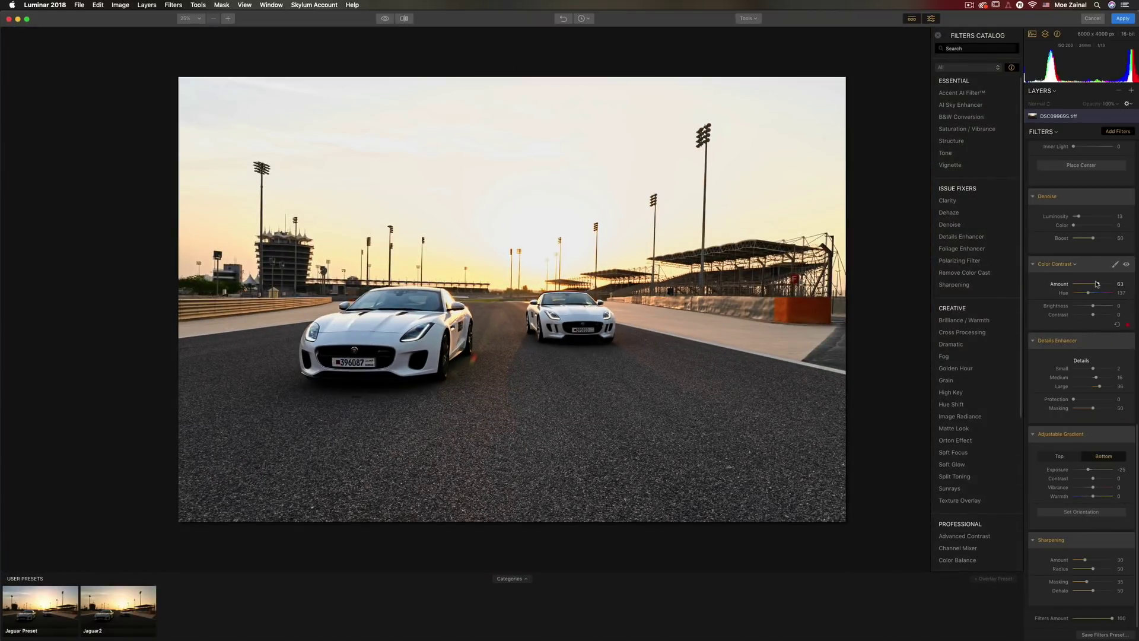
pyautogui.moveTo(1097, 284); pyautogui.dragTo(1089, 288)
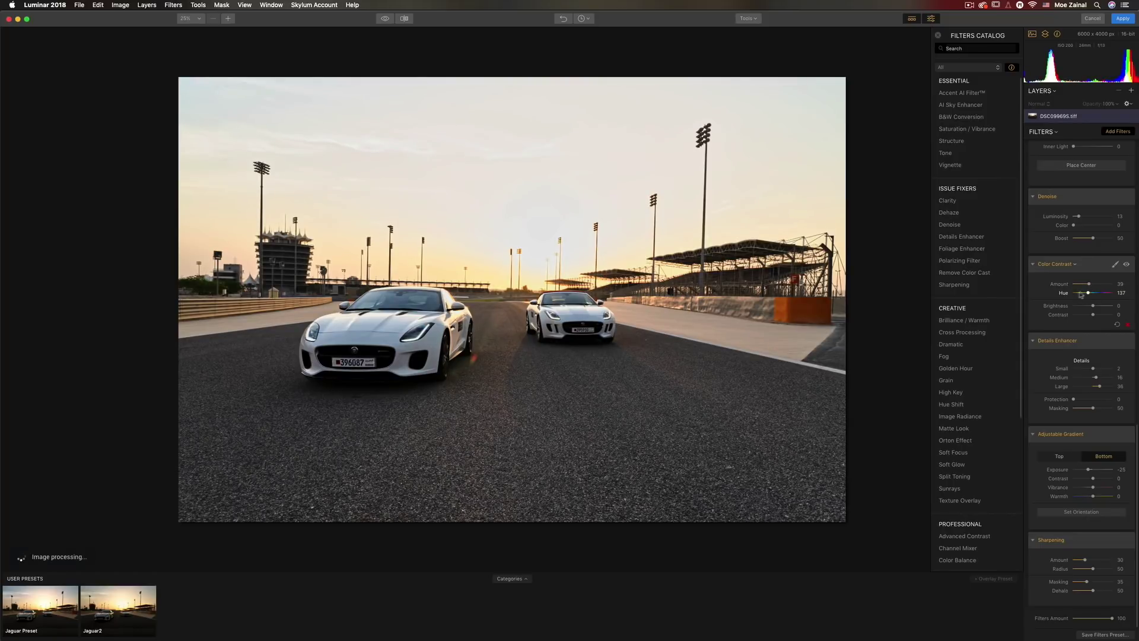
pyautogui.scroll(-3, 1083, 350)
pyautogui.moveTo(1112, 620); pyautogui.dragTo(1089, 622)
pyautogui.doubleClick(1090, 622)
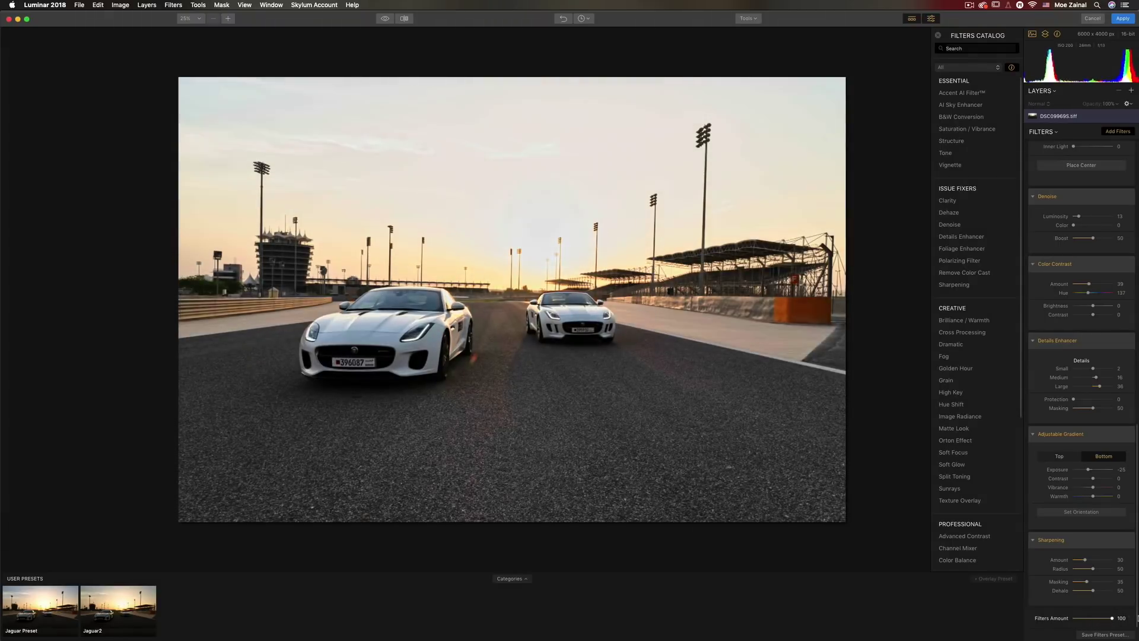
# - Set Develop exposure to 2.29, highlights to -60 and shadows to 51
pyautogui.scroll(5, 1087, 420)
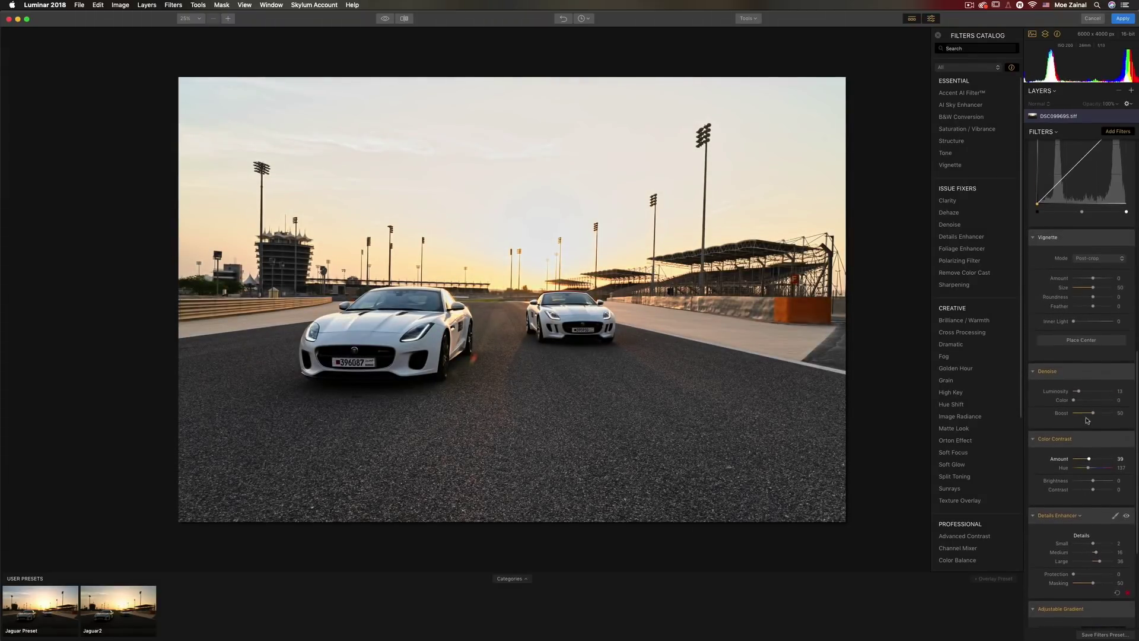
pyautogui.scroll(10, 1087, 421)
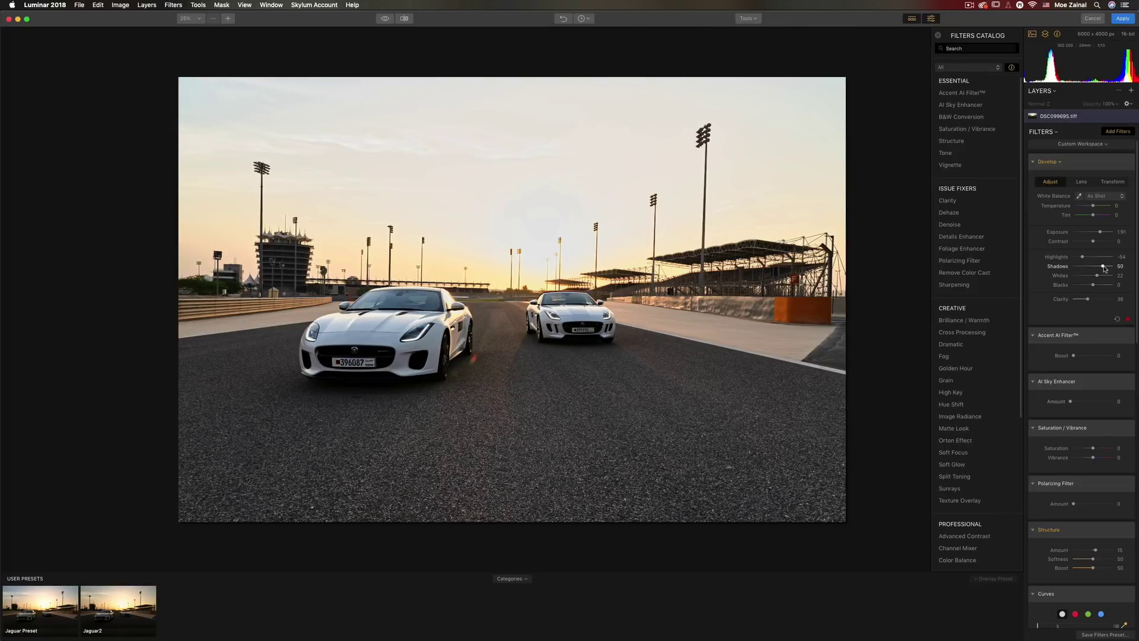
pyautogui.moveTo(1101, 232); pyautogui.dragTo(1104, 234)
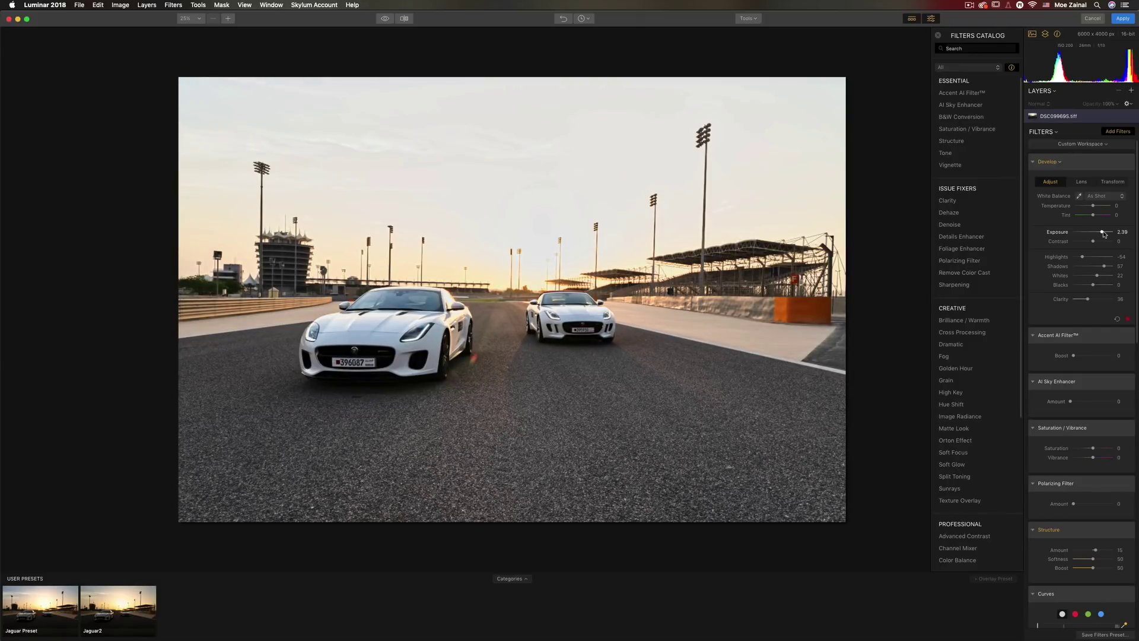
pyautogui.moveTo(1104, 235); pyautogui.dragTo(1104, 235)
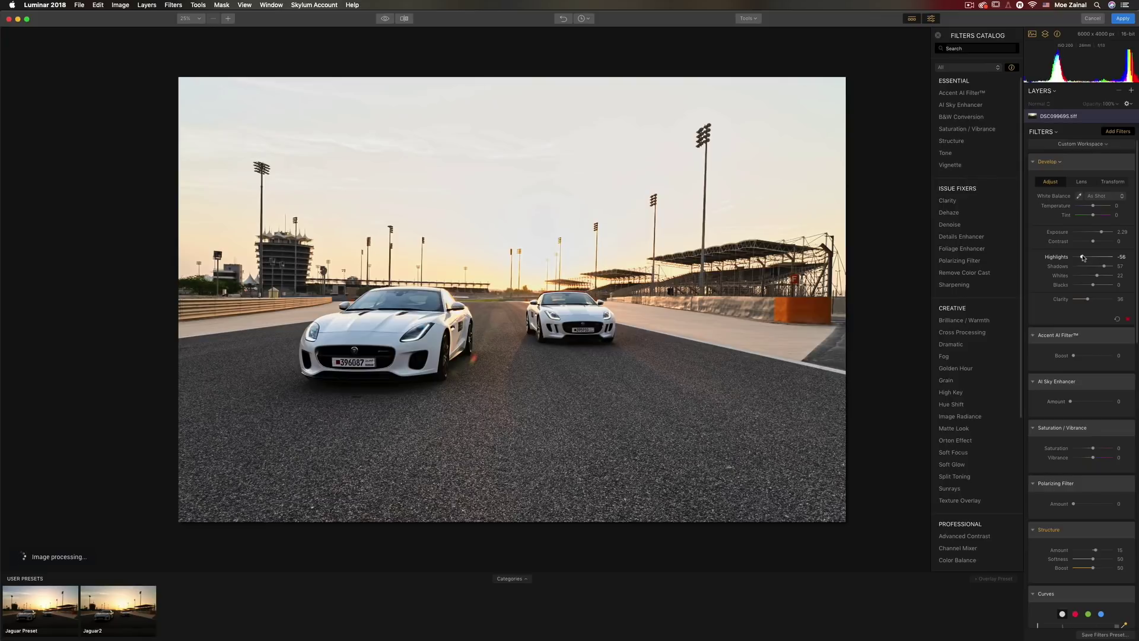
pyautogui.moveTo(1084, 257); pyautogui.dragTo(1082, 257)
pyautogui.moveTo(1105, 267); pyautogui.dragTo(1104, 267)
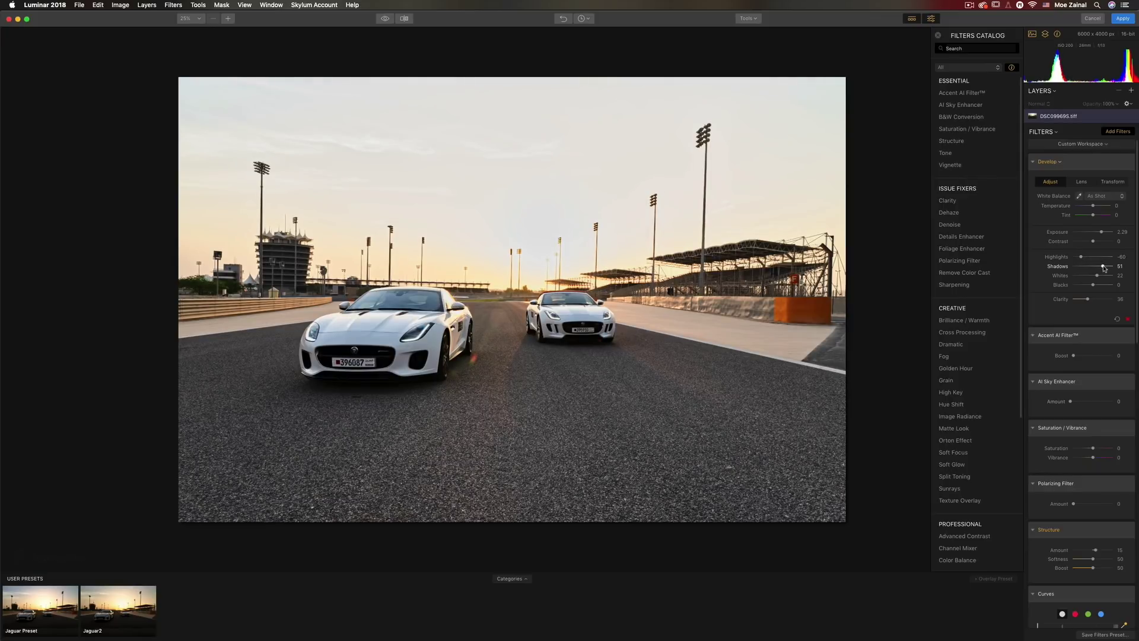
# - Add a Sunrays filter with its sun centre placed just above the right-hand car
pyautogui.scroll(-10, 1103, 268)
pyautogui.scroll(-5, 964, 415)
pyautogui.moveTo(964, 357)
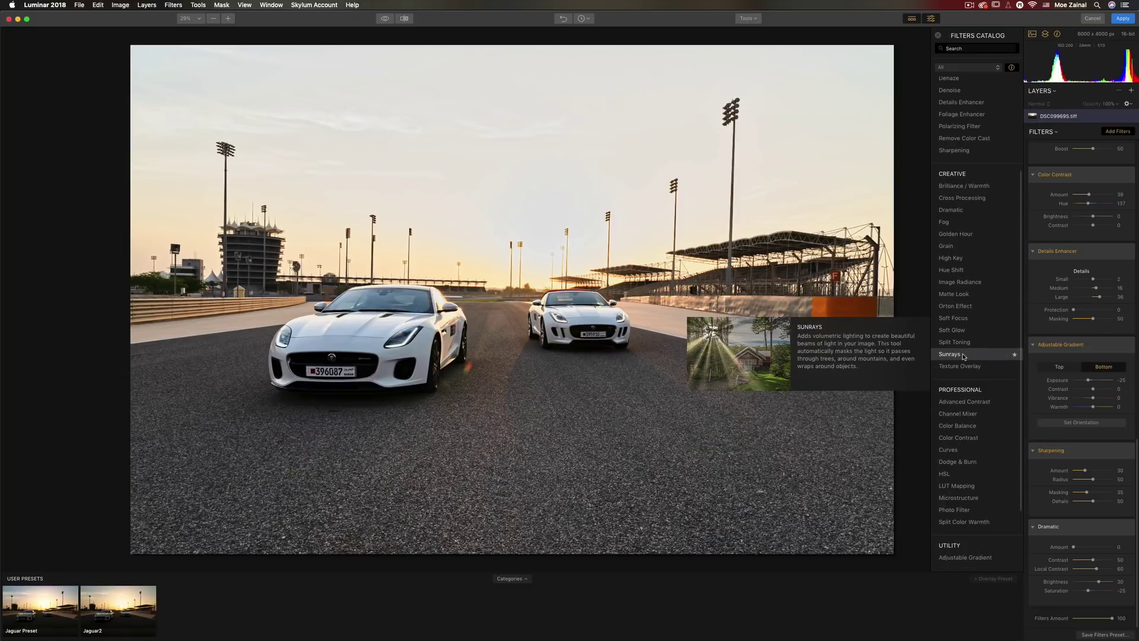
pyautogui.click(964, 357)
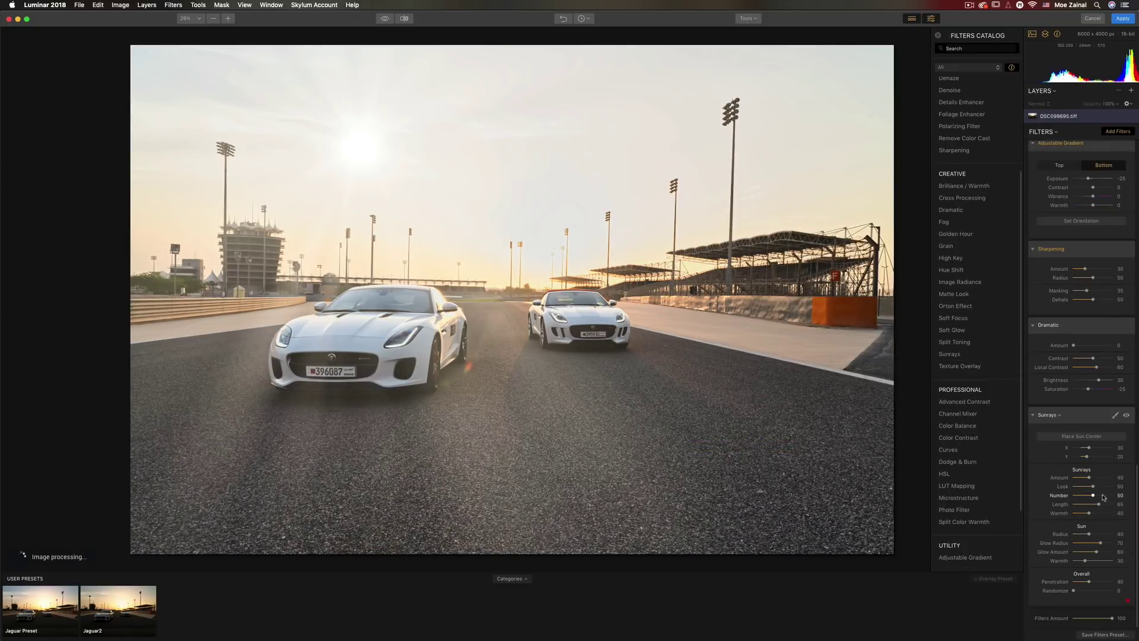
pyautogui.click(1087, 436)
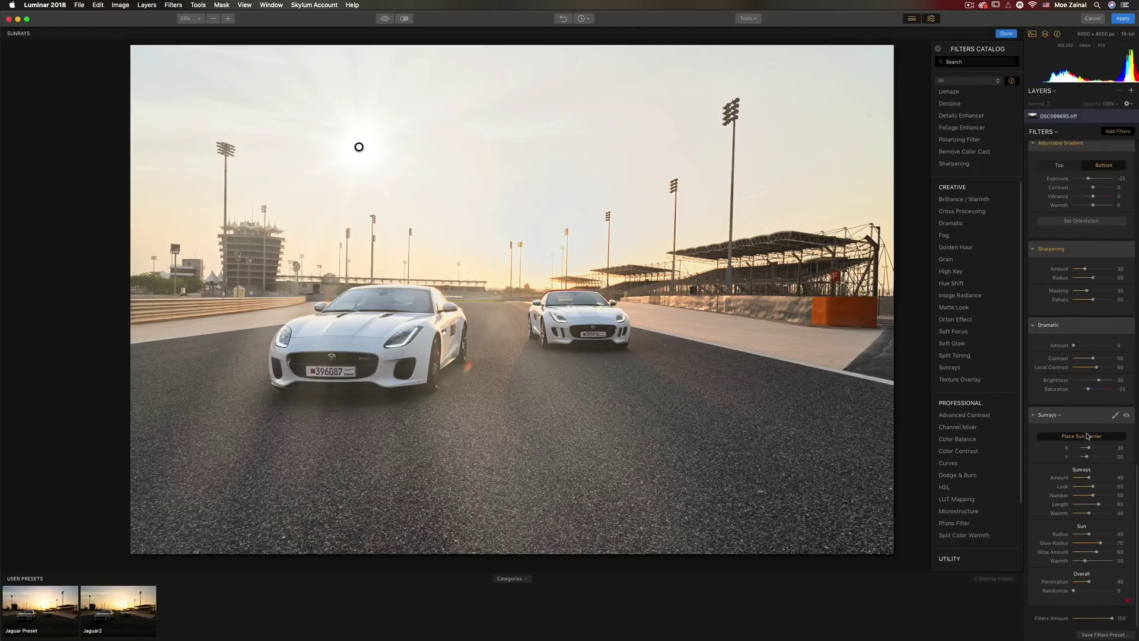
pyautogui.moveTo(358, 145)
pyautogui.mouseDown()
pyautogui.moveTo(522, 252)
pyautogui.moveTo(560, 256)
pyautogui.moveTo(539, 273)
pyautogui.mouseUp()
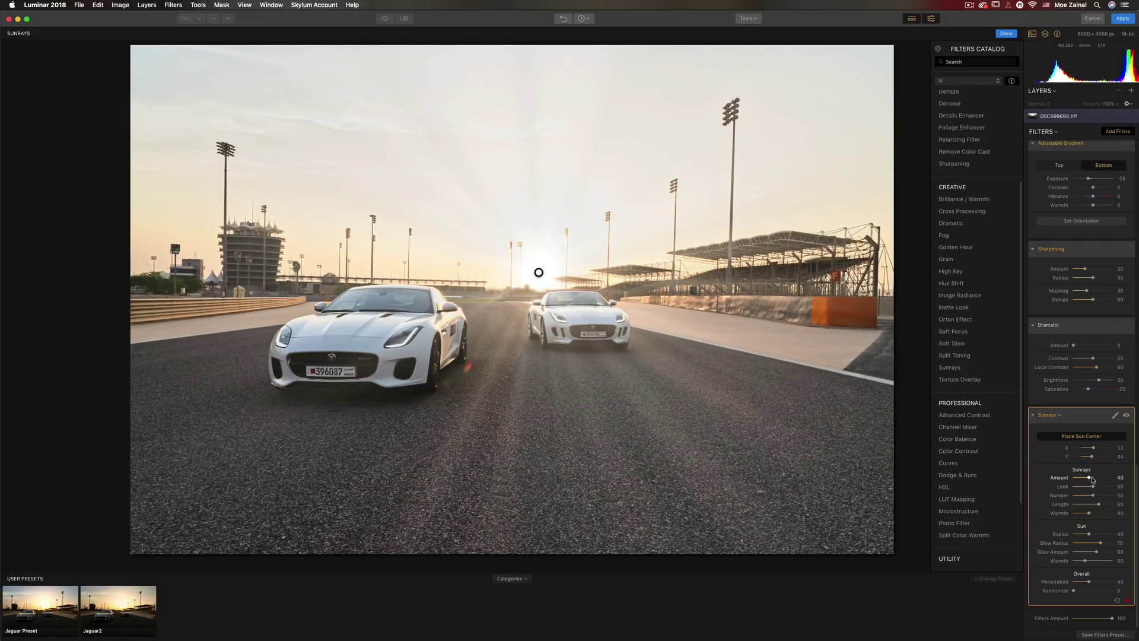
# - Weaken the Sunrays amount, set look to 0, glow radius to 31, and warm the rays
pyautogui.moveTo(1086, 478); pyautogui.dragTo(1083, 478)
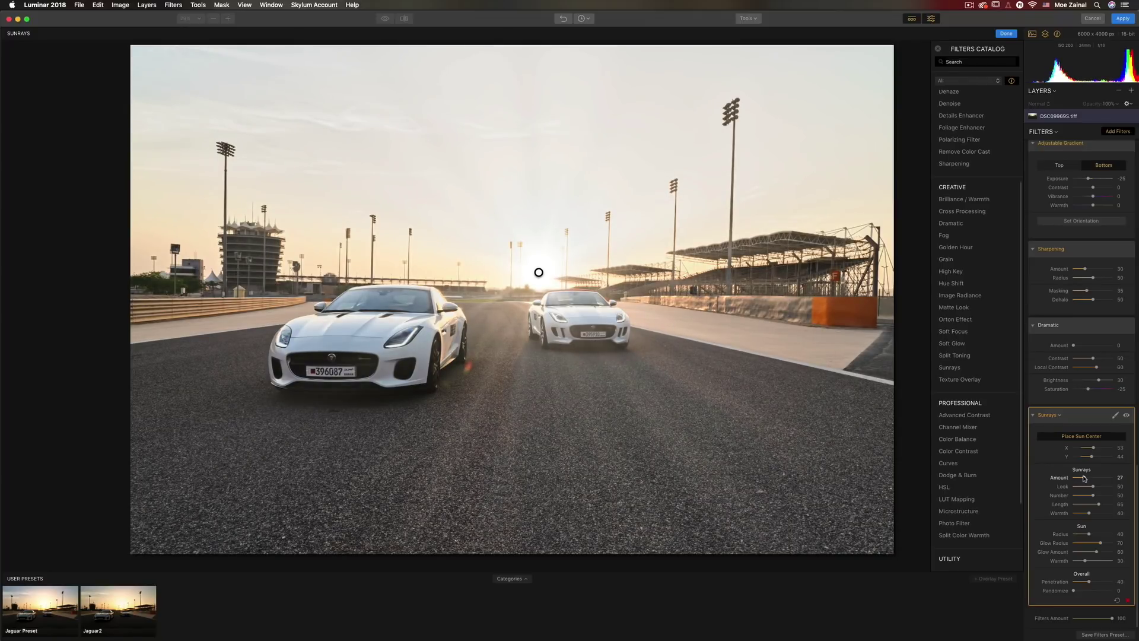
pyautogui.moveTo(1085, 479); pyautogui.dragTo(1082, 478)
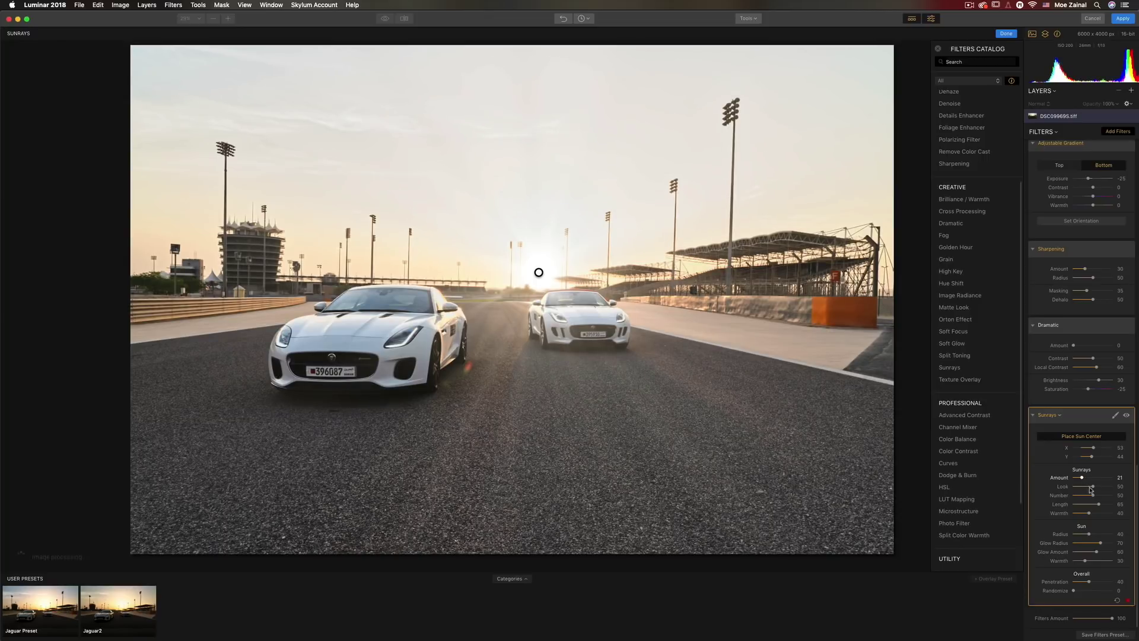
pyautogui.moveTo(1090, 491); pyautogui.dragTo(1097, 514)
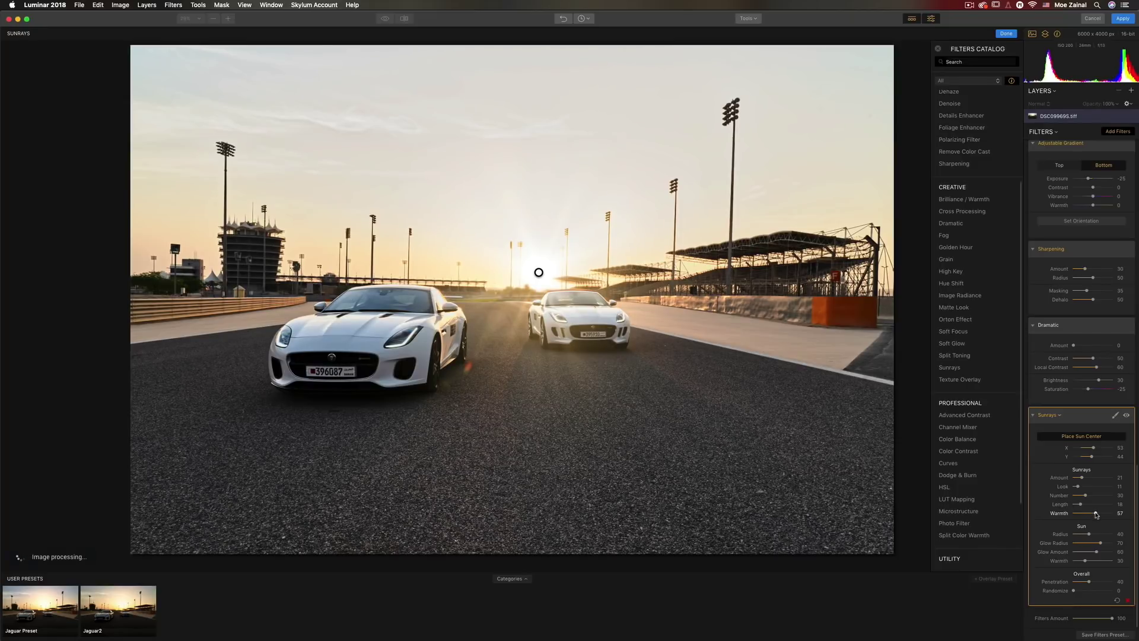
pyautogui.moveTo(1091, 536); pyautogui.dragTo(1102, 552)
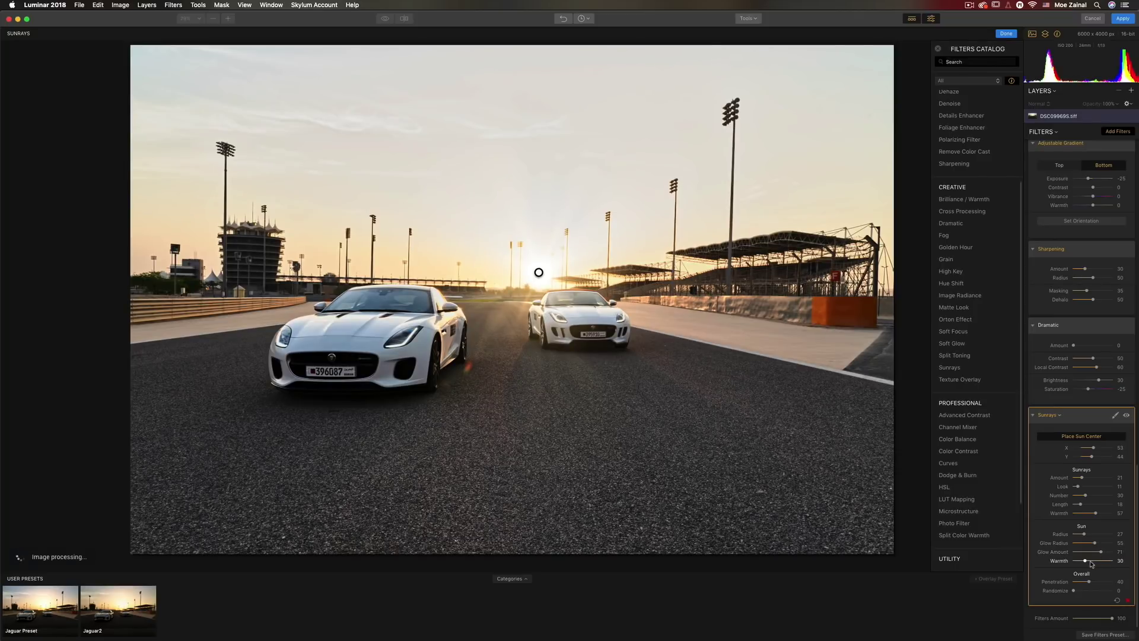
pyautogui.moveTo(1086, 561); pyautogui.dragTo(1093, 584)
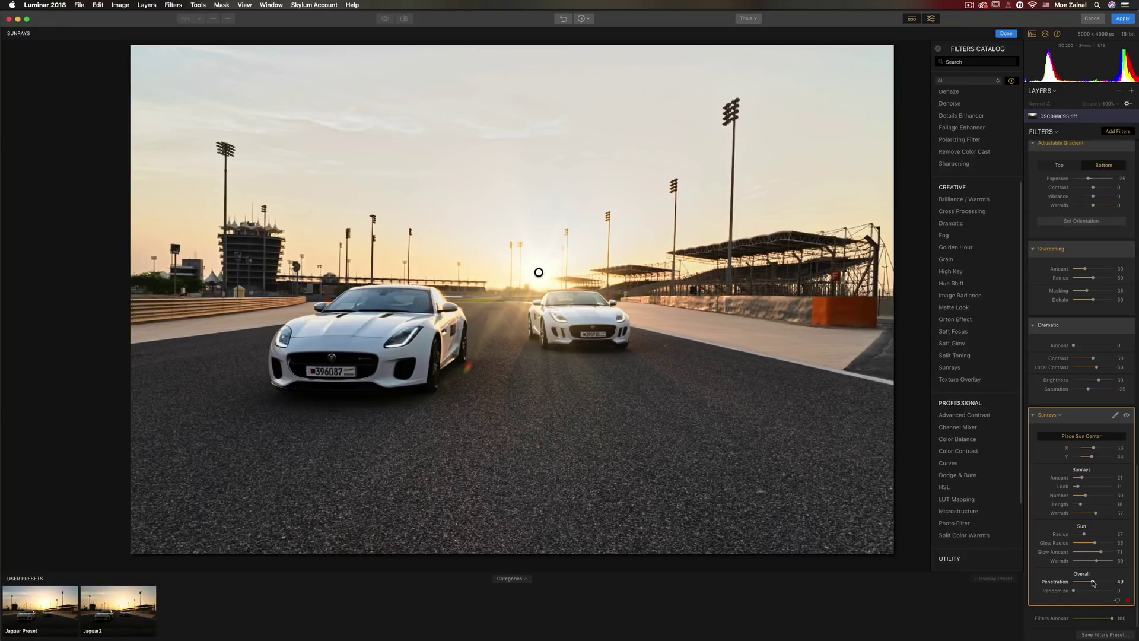
# - Set Develop exposure to 2.69, shadows to 100 and highlights to -68
pyautogui.click(1109, 363)
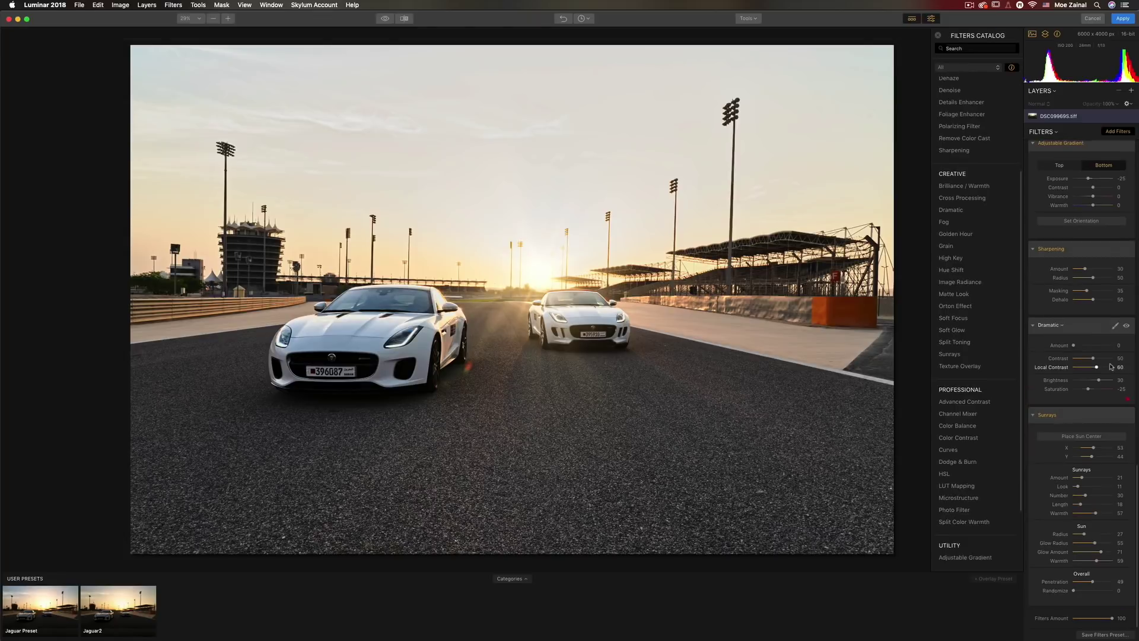
pyautogui.scroll(15, 1108, 363)
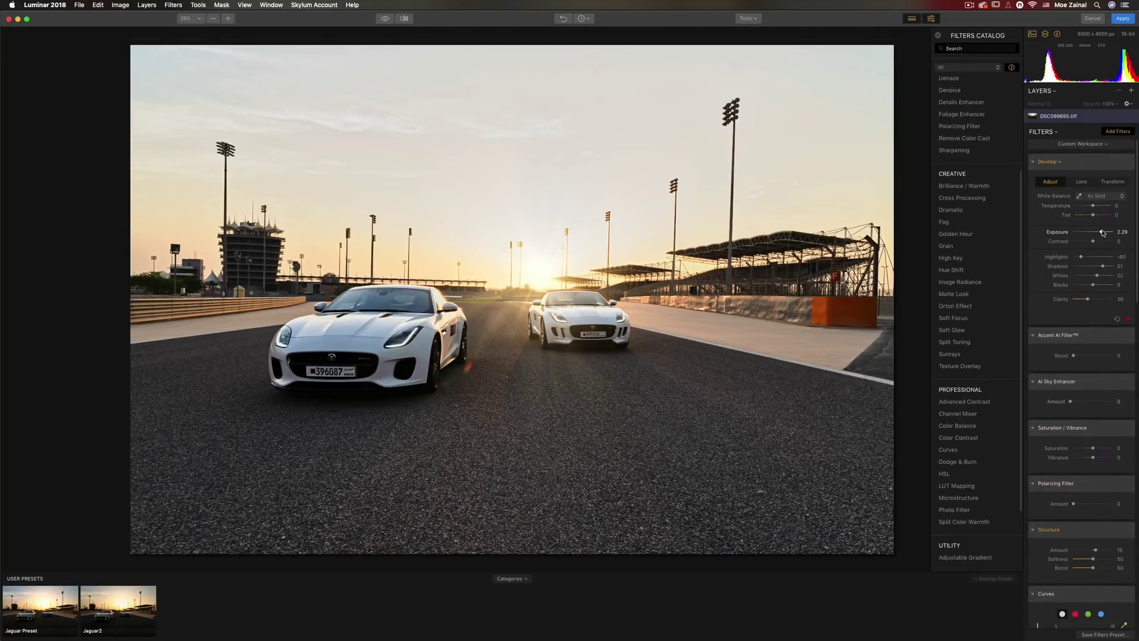
pyautogui.moveTo(1102, 234); pyautogui.dragTo(1101, 234)
pyautogui.moveTo(1104, 234); pyautogui.dragTo(1105, 233)
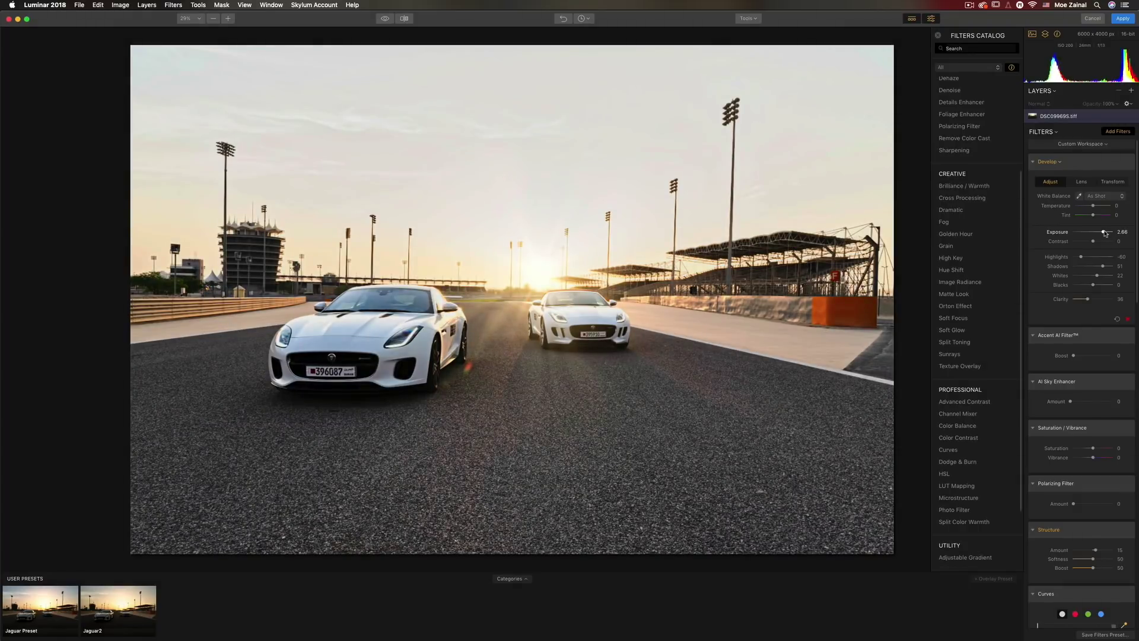
pyautogui.moveTo(1102, 266); pyautogui.dragTo(1121, 268)
pyautogui.moveTo(1081, 257); pyautogui.dragTo(1078, 259)
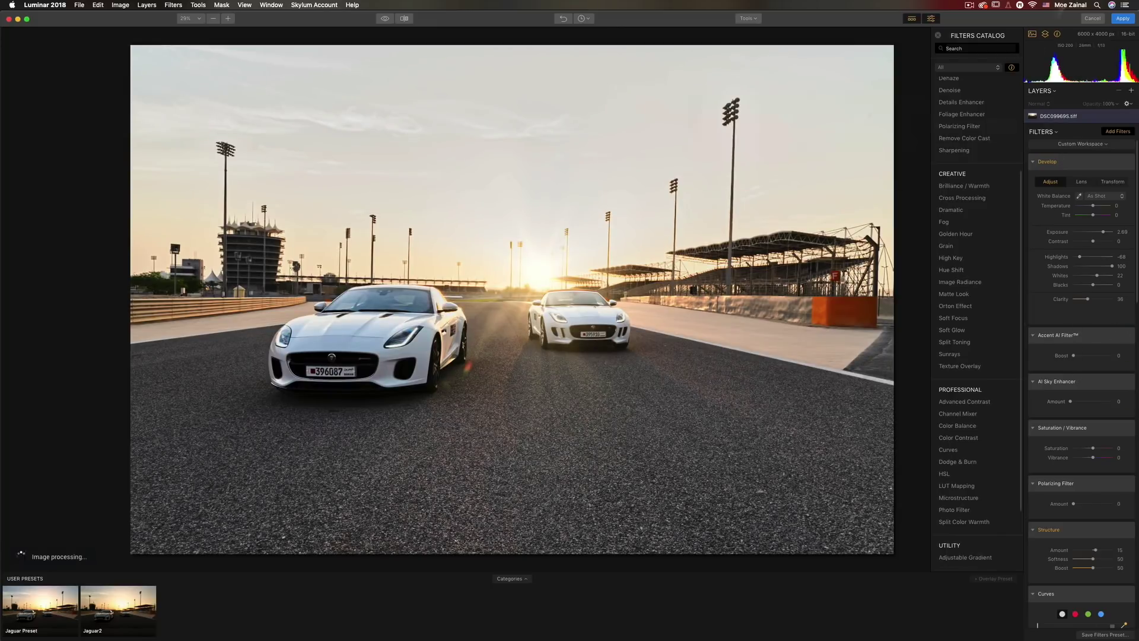
# - Apply the Luminar grade to Layer 1, toggle its visibility to compare, and adjust its opacity
pyautogui.click(1124, 19)
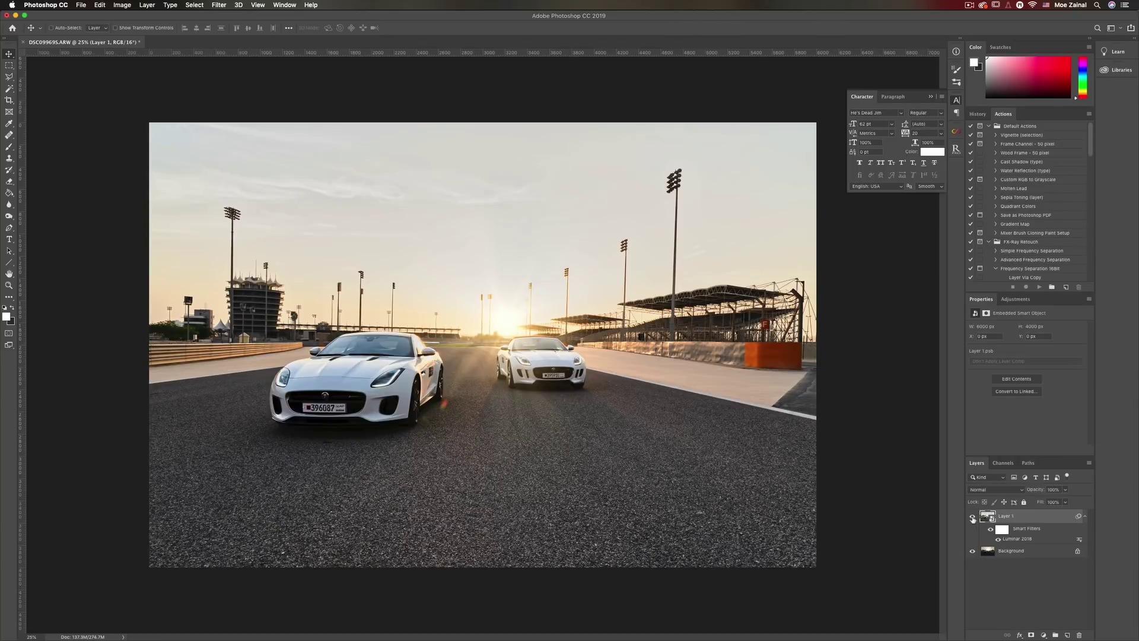
pyautogui.click(972, 517)
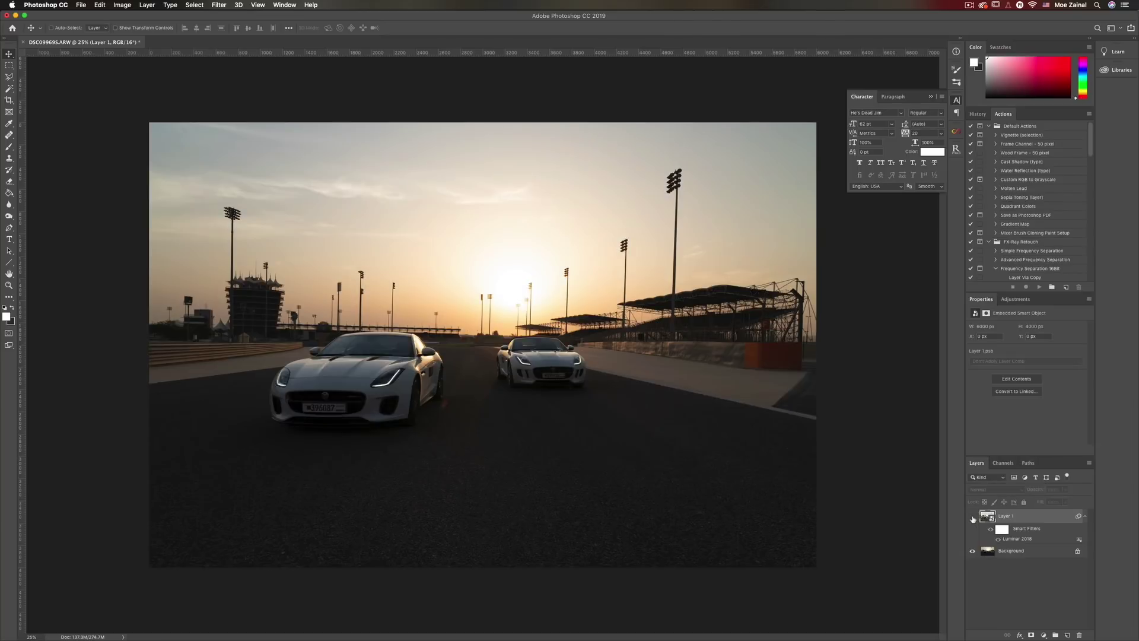
pyautogui.click(972, 517)
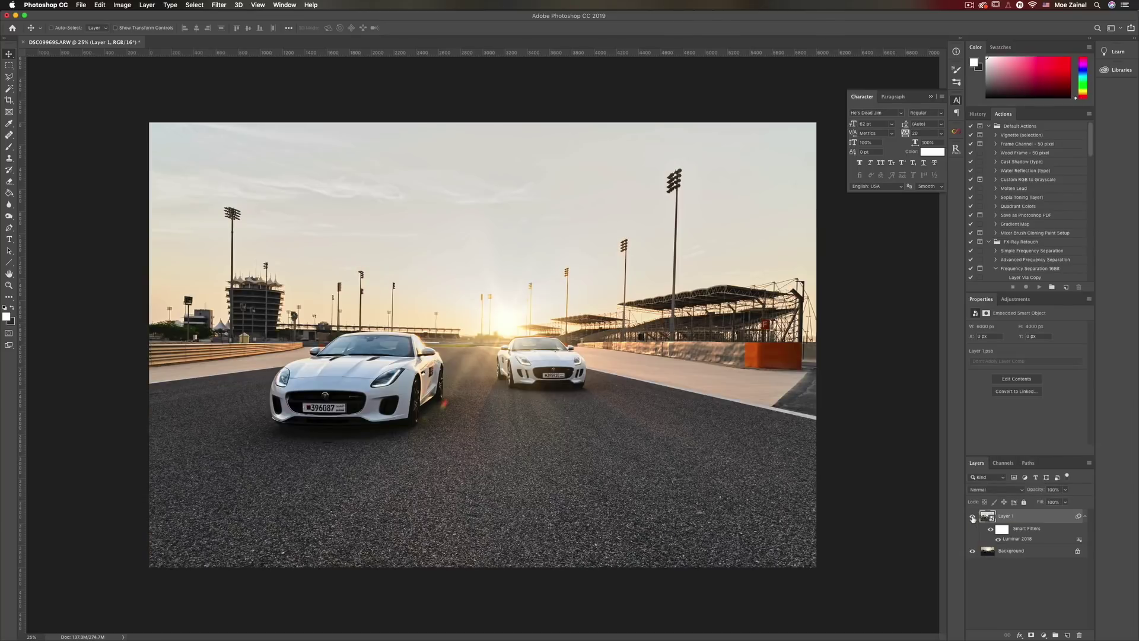
pyautogui.click(1066, 489)
pyautogui.moveTo(1066, 501)
pyautogui.mouseDown()
pyautogui.moveTo(1052, 500)
pyautogui.moveTo(1066, 500)
pyautogui.mouseUp()
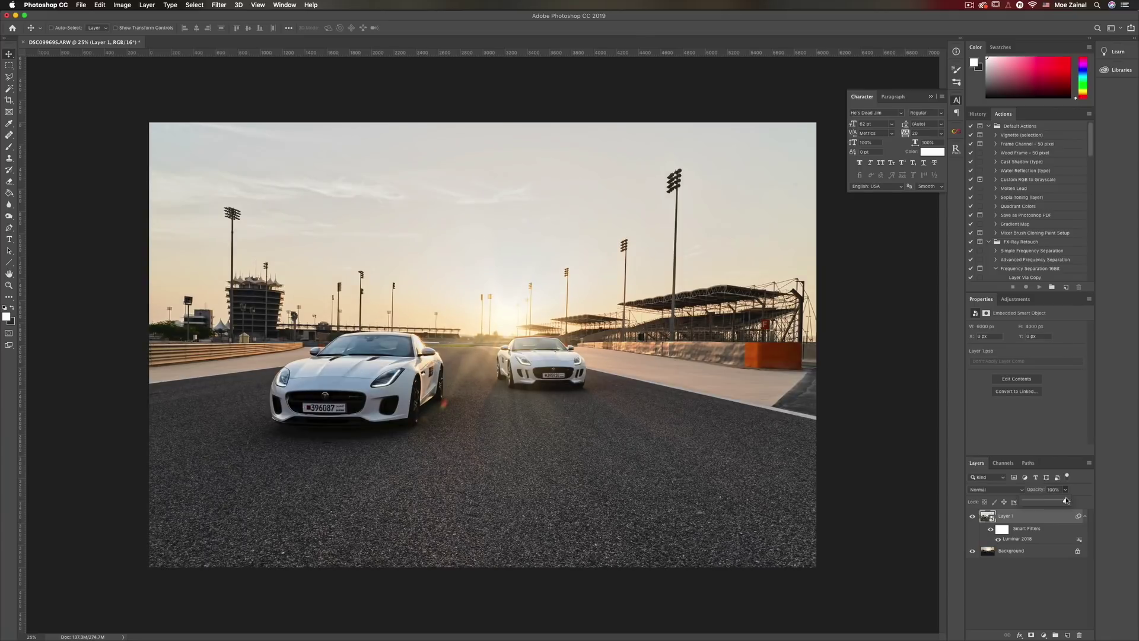
# - Reopen the Luminar smart filter; lower Large detail to 18, Medium detail slightly, Structure to 11
pyautogui.click(1033, 530)
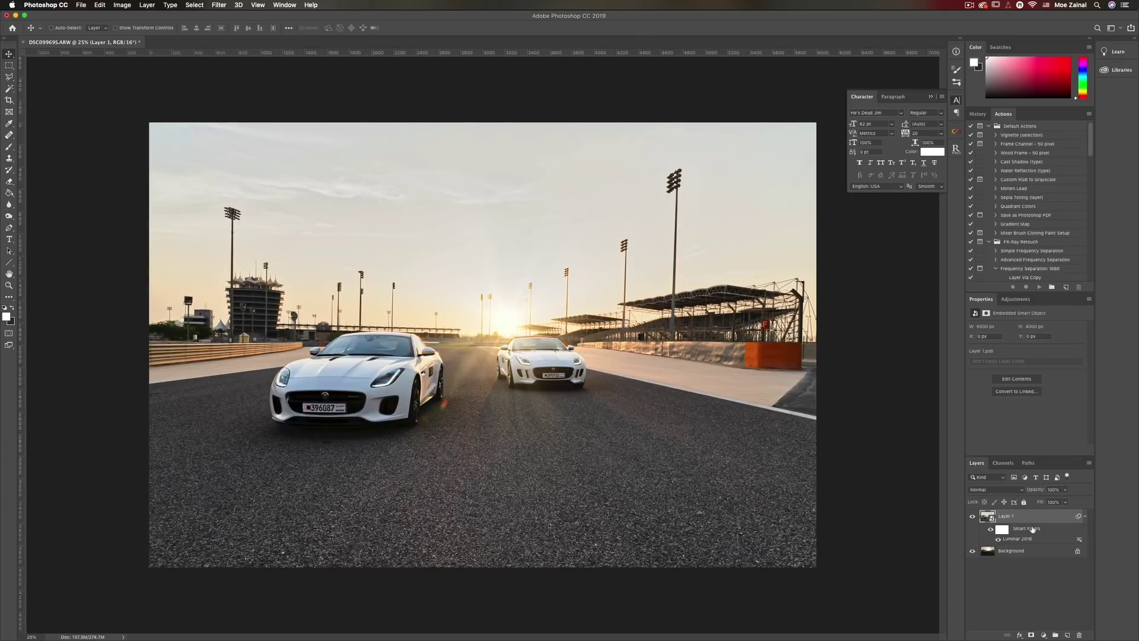
pyautogui.doubleClick(1030, 538)
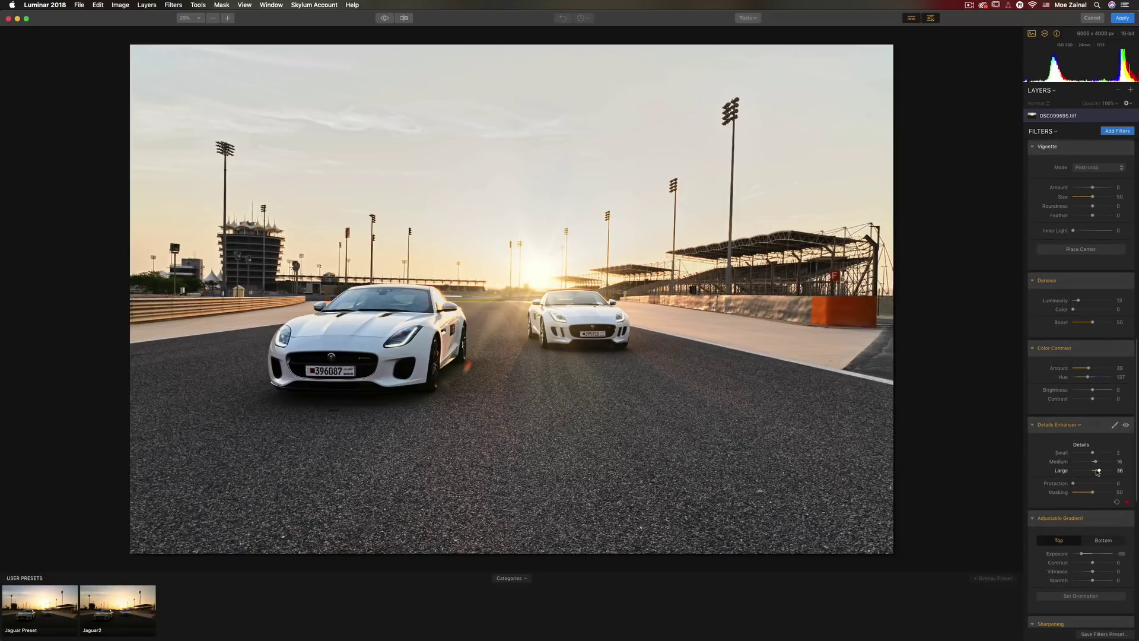
pyautogui.moveTo(1098, 472); pyautogui.dragTo(1095, 471)
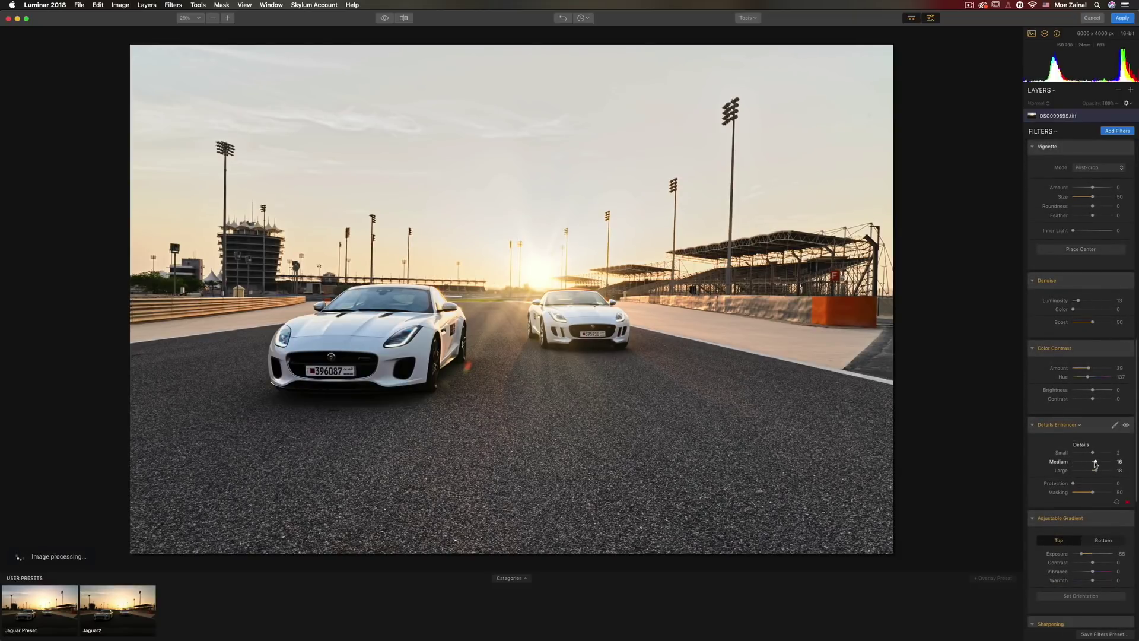
pyautogui.moveTo(1095, 463); pyautogui.dragTo(1094, 461)
pyautogui.scroll(10, 1095, 413)
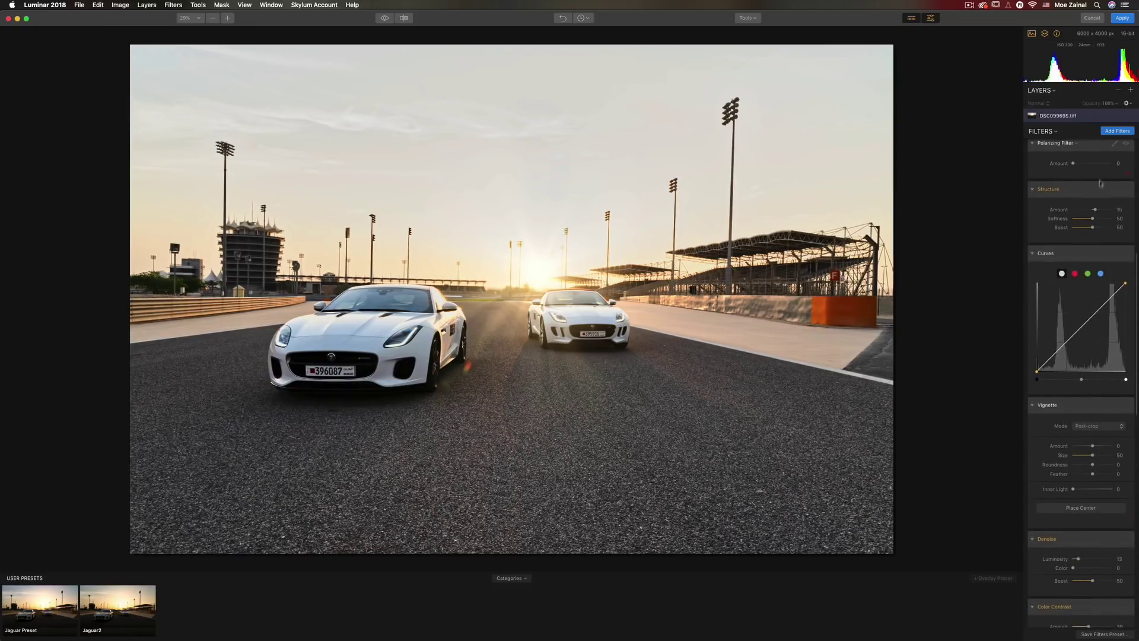
pyautogui.moveTo(1096, 211); pyautogui.dragTo(1094, 210)
pyautogui.scroll(12, 1067, 299)
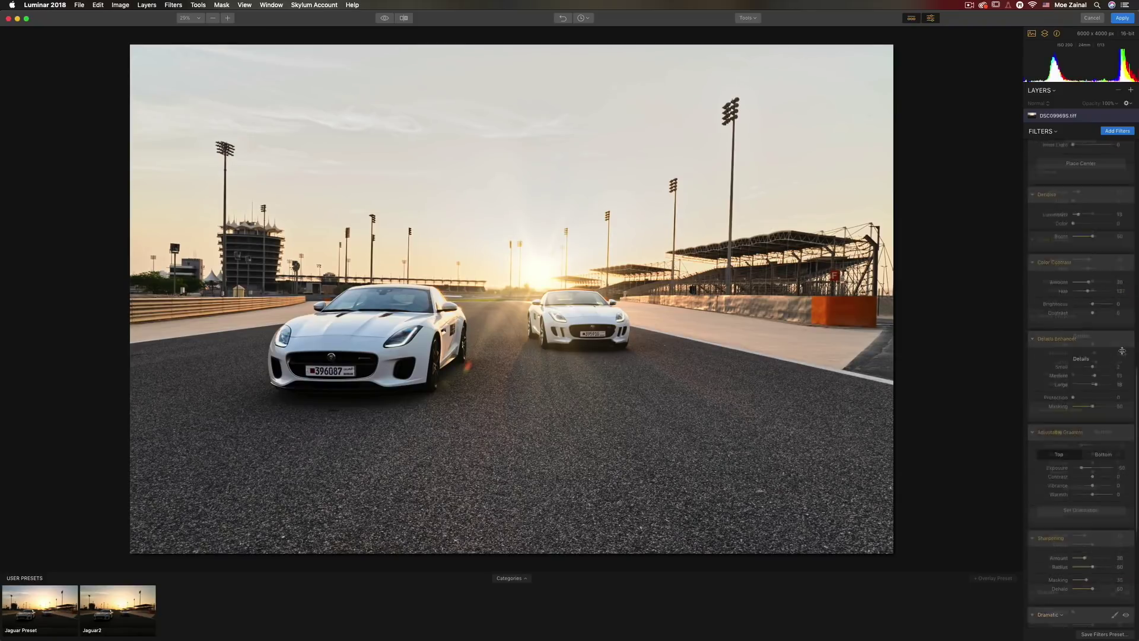
# - Add an Adjustable Gradient with Bottom exposure around -51 and its centre moved below the cars
pyautogui.click(1118, 130)
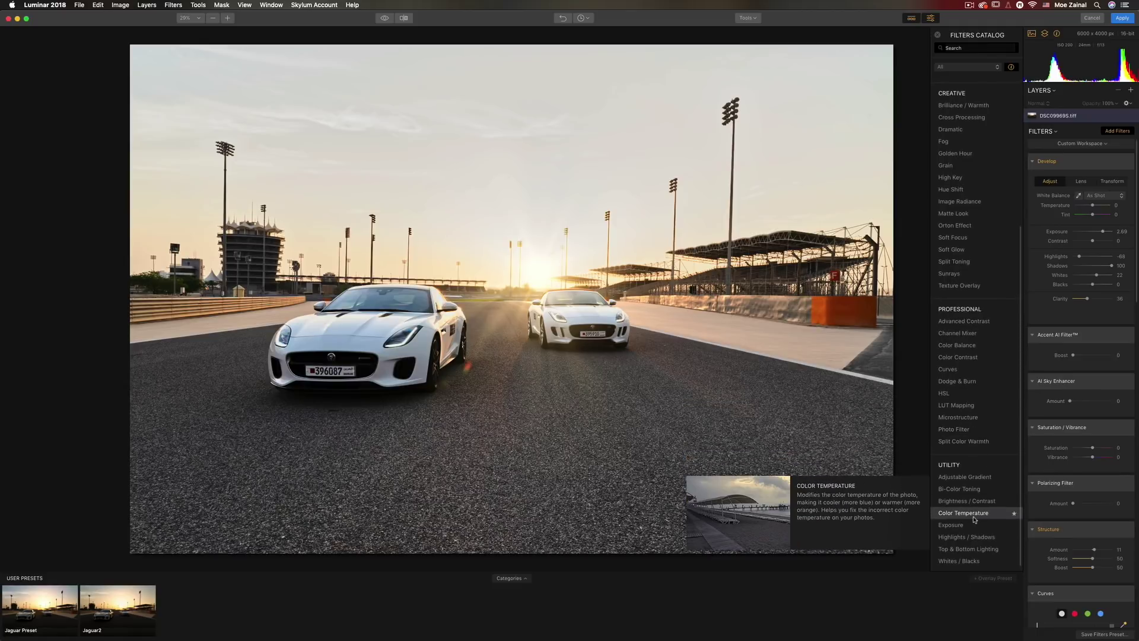
pyautogui.click(976, 478)
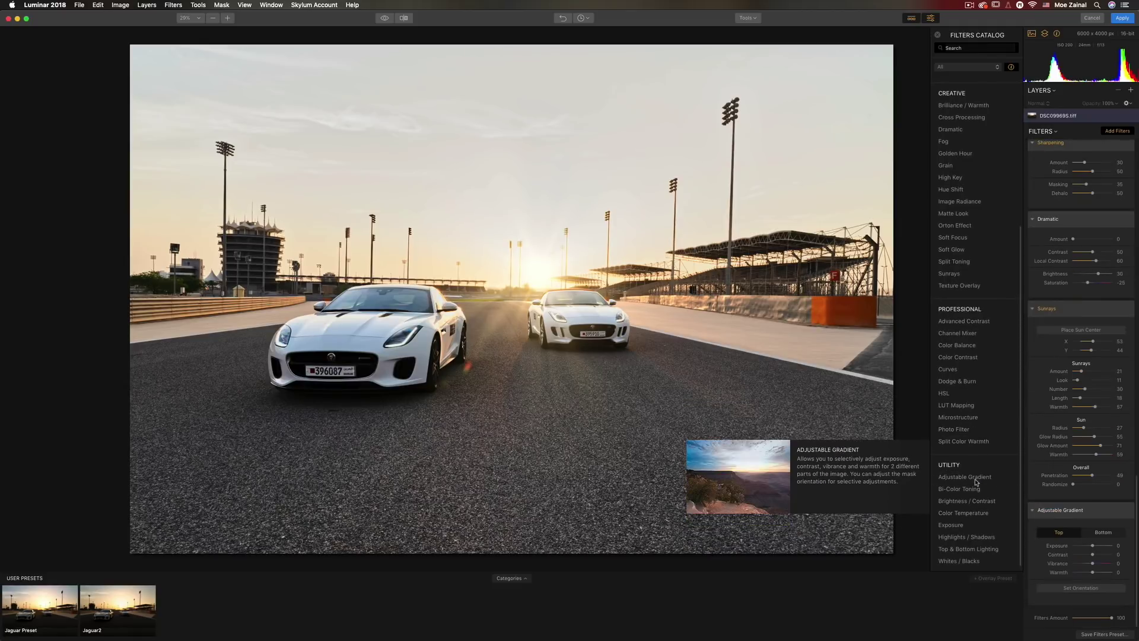
pyautogui.scroll(-1, 1065, 476)
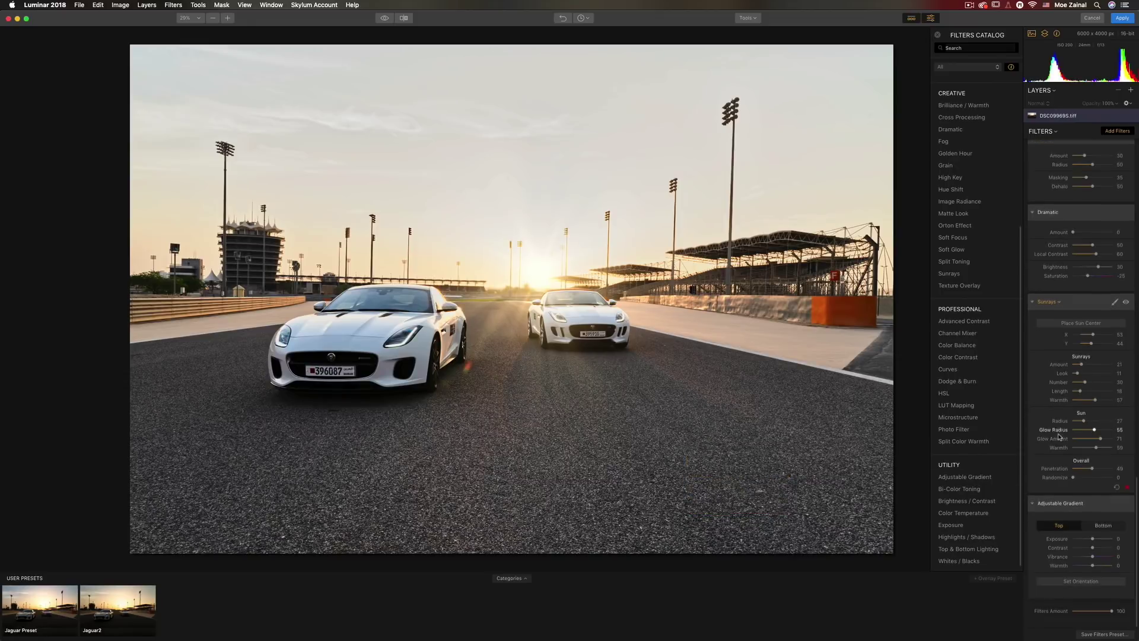
pyautogui.click(1104, 533)
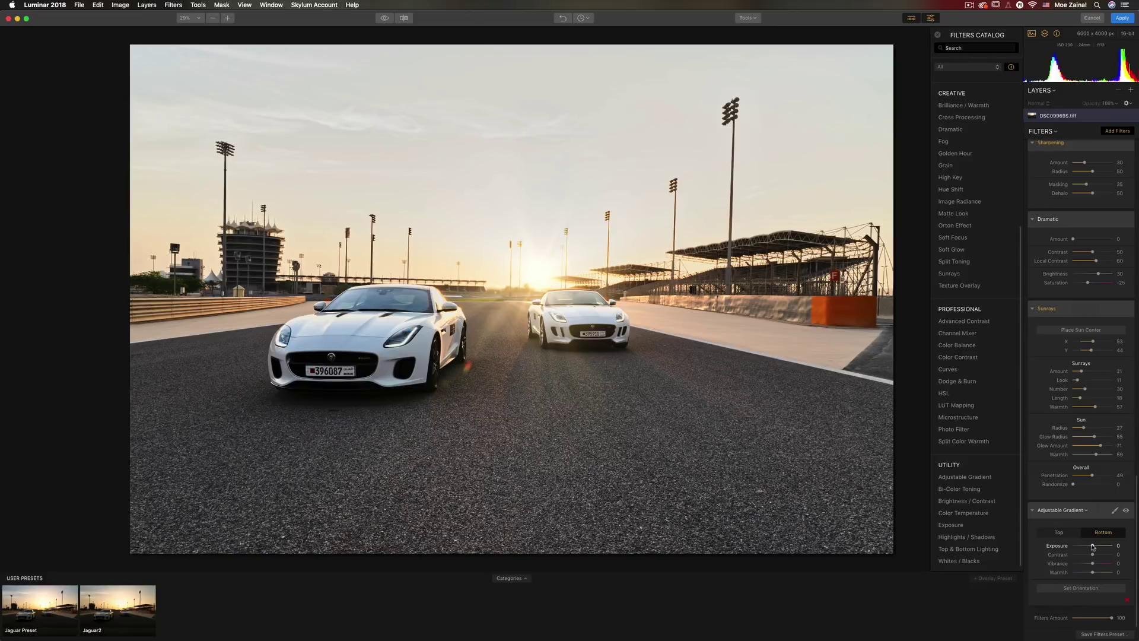
pyautogui.moveTo(1094, 546); pyautogui.dragTo(1090, 548)
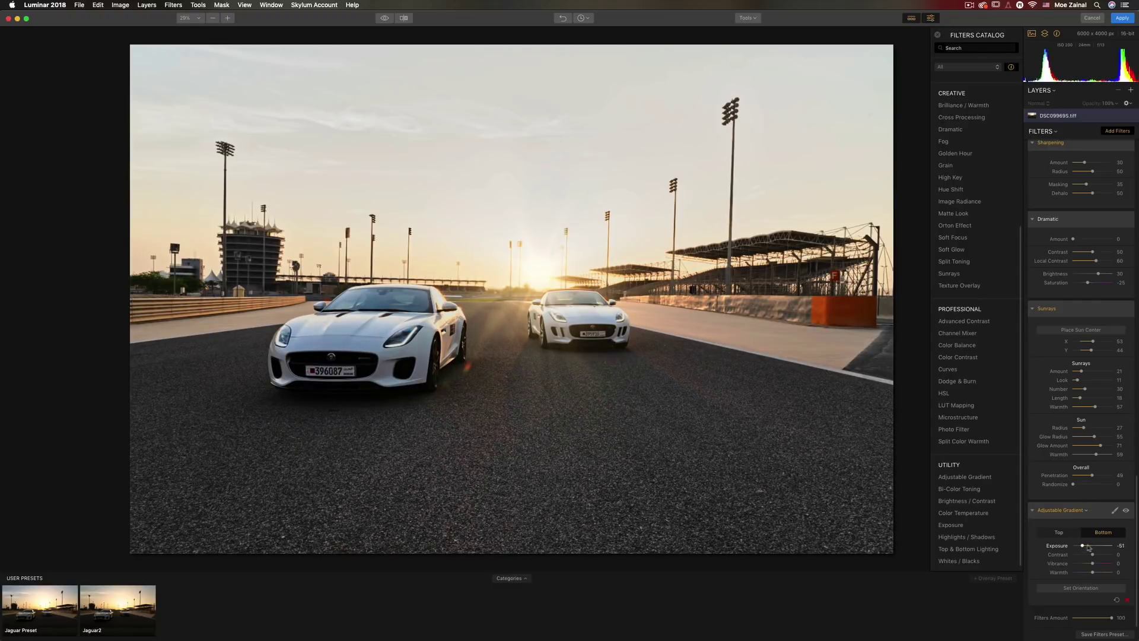
pyautogui.click(1083, 590)
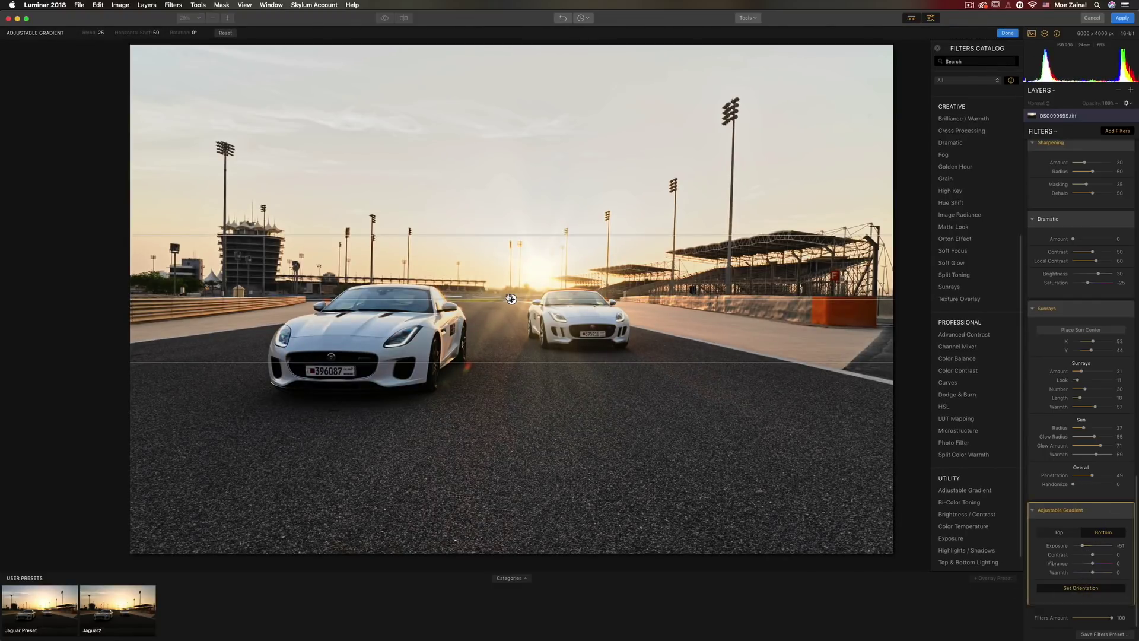
pyautogui.moveTo(509, 299); pyautogui.dragTo(499, 427)
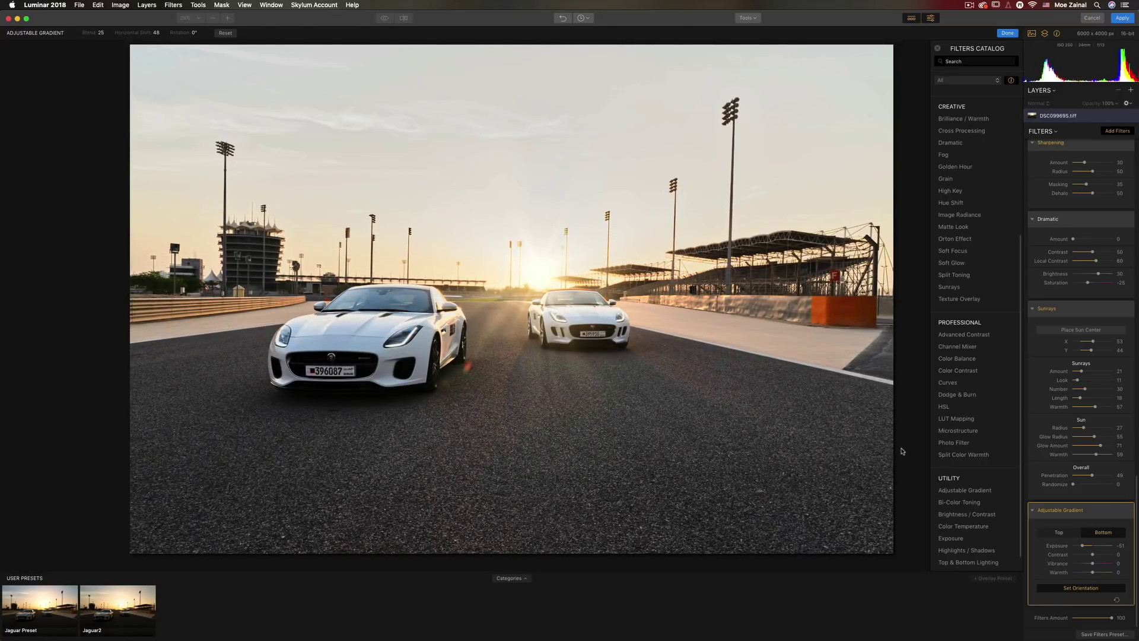
pyautogui.click(1080, 588)
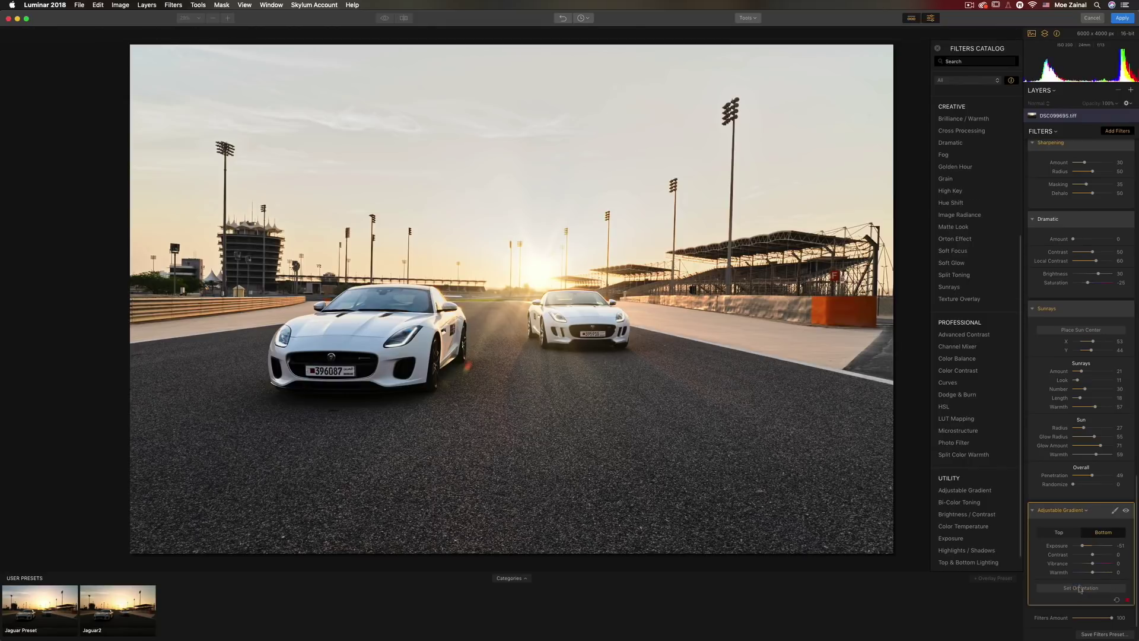
# - Apply the revised Luminar grade back to Layer 1 in Photoshop
pyautogui.click(1120, 18)
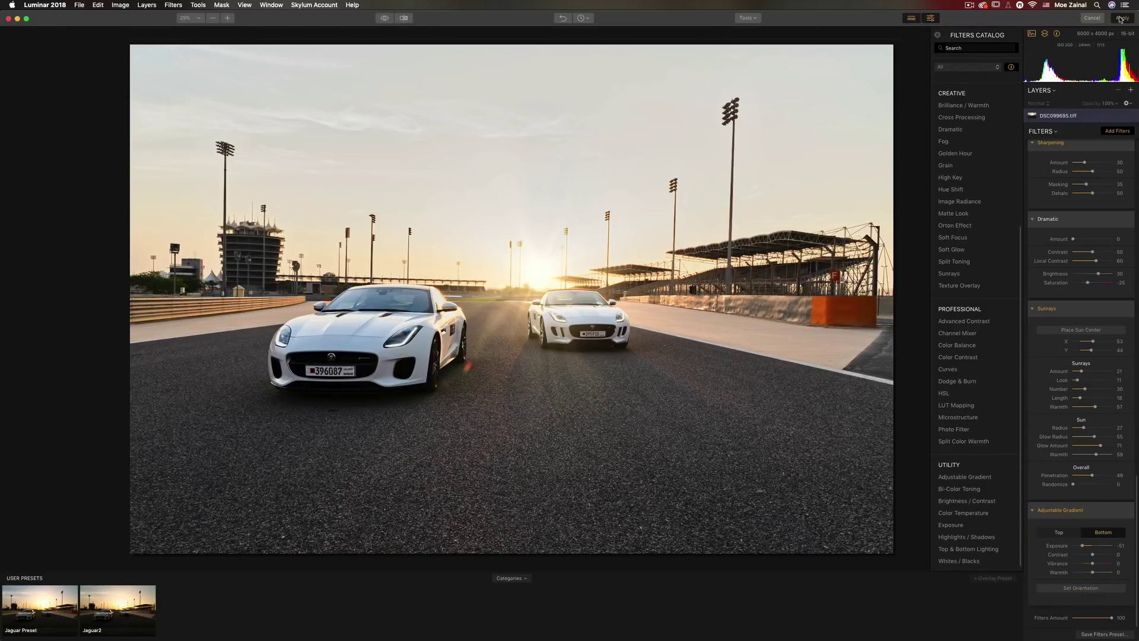